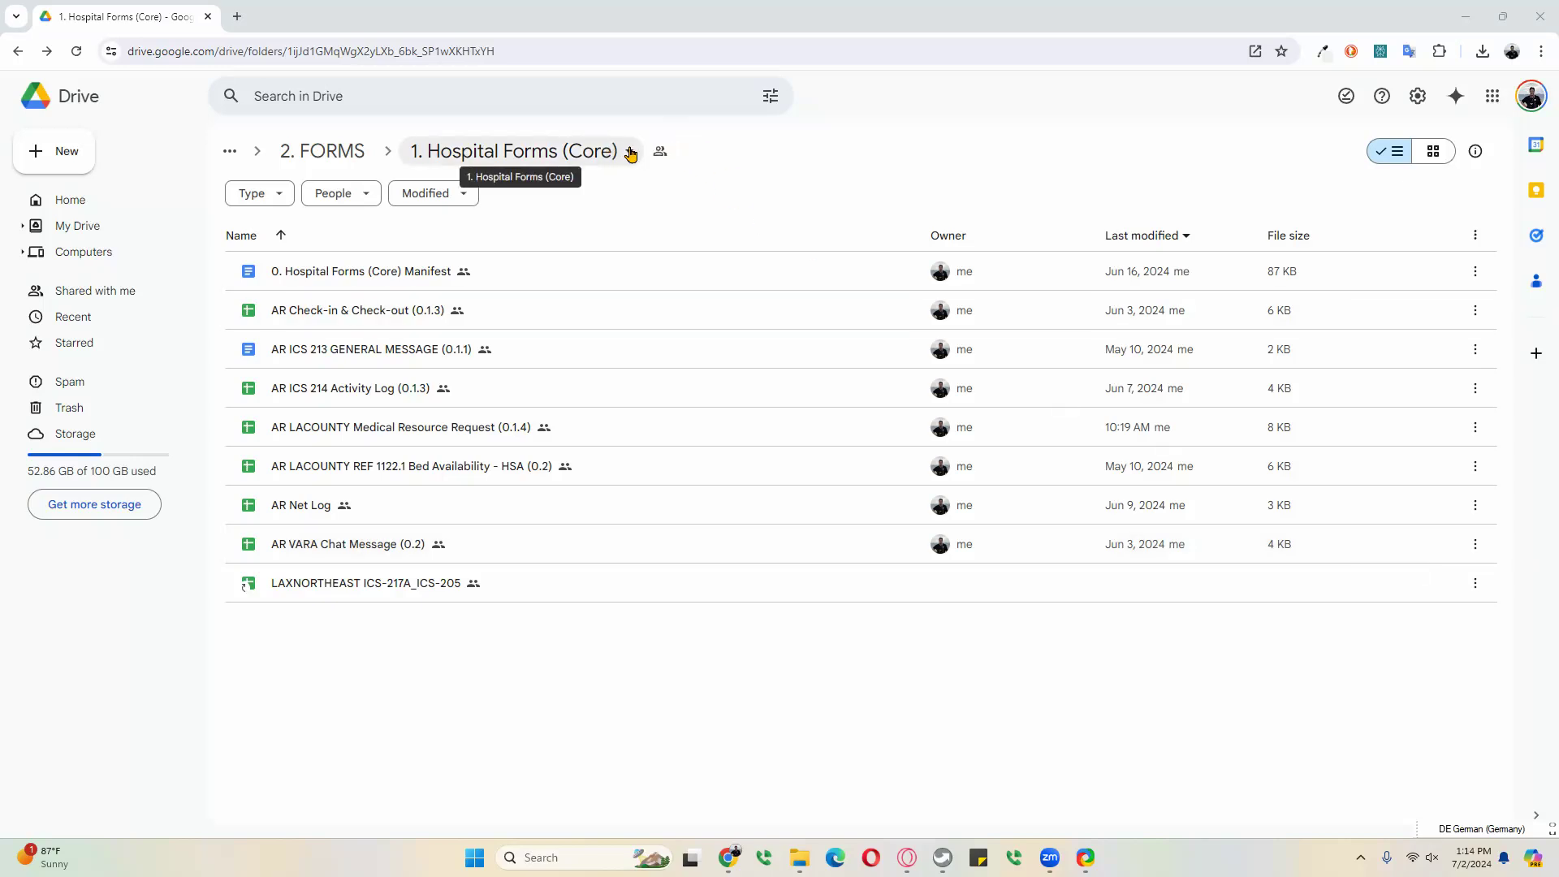
Switch from Google Drive to File Explorer and go up to the Downloads folder.
click(629, 153)
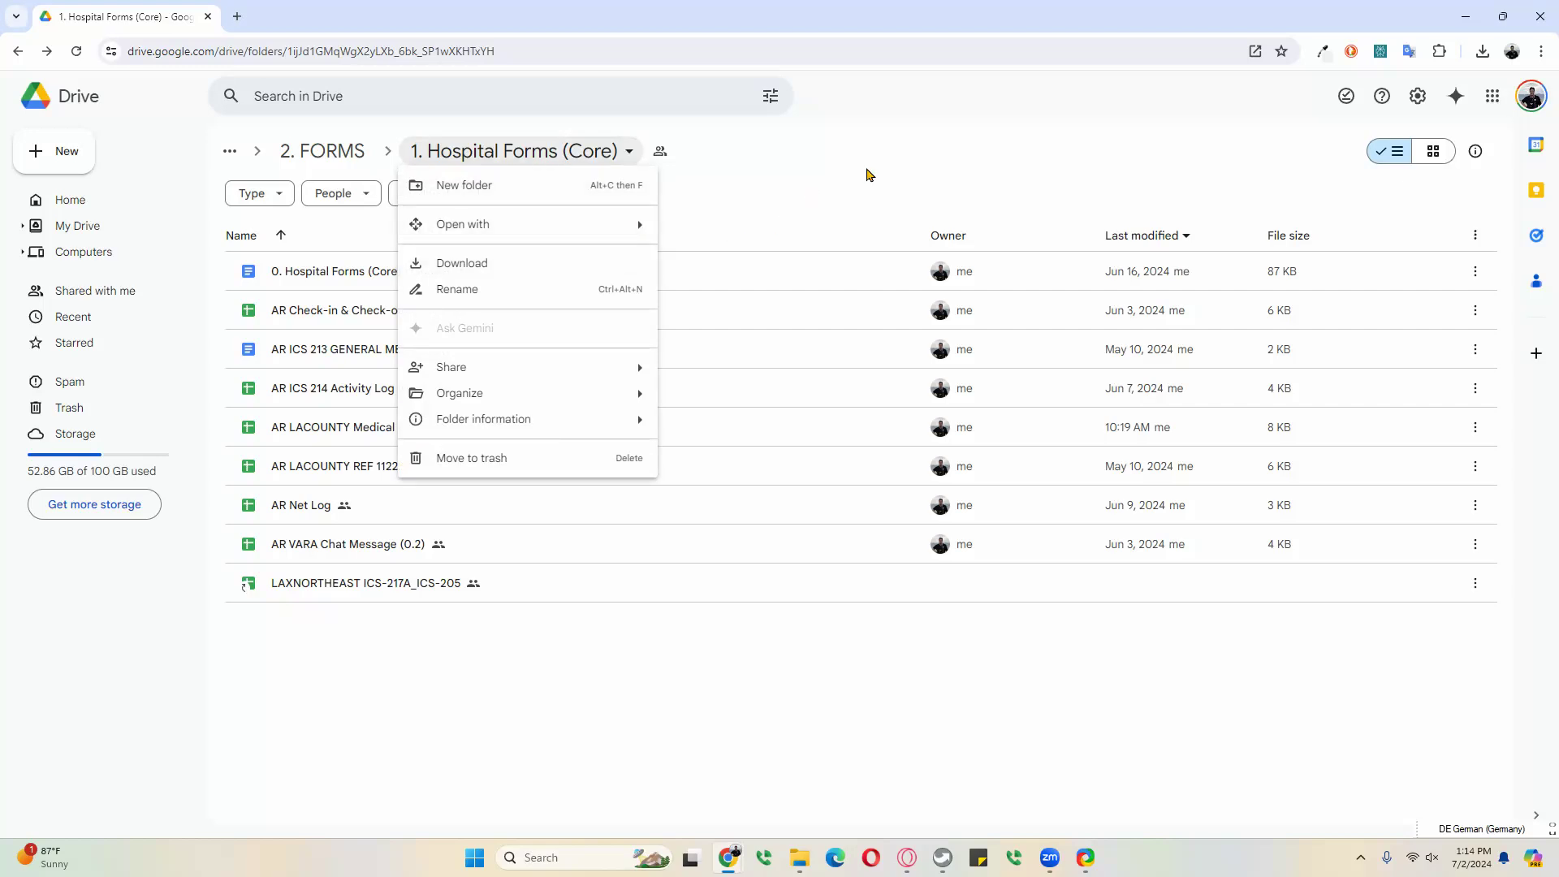
click(866, 170)
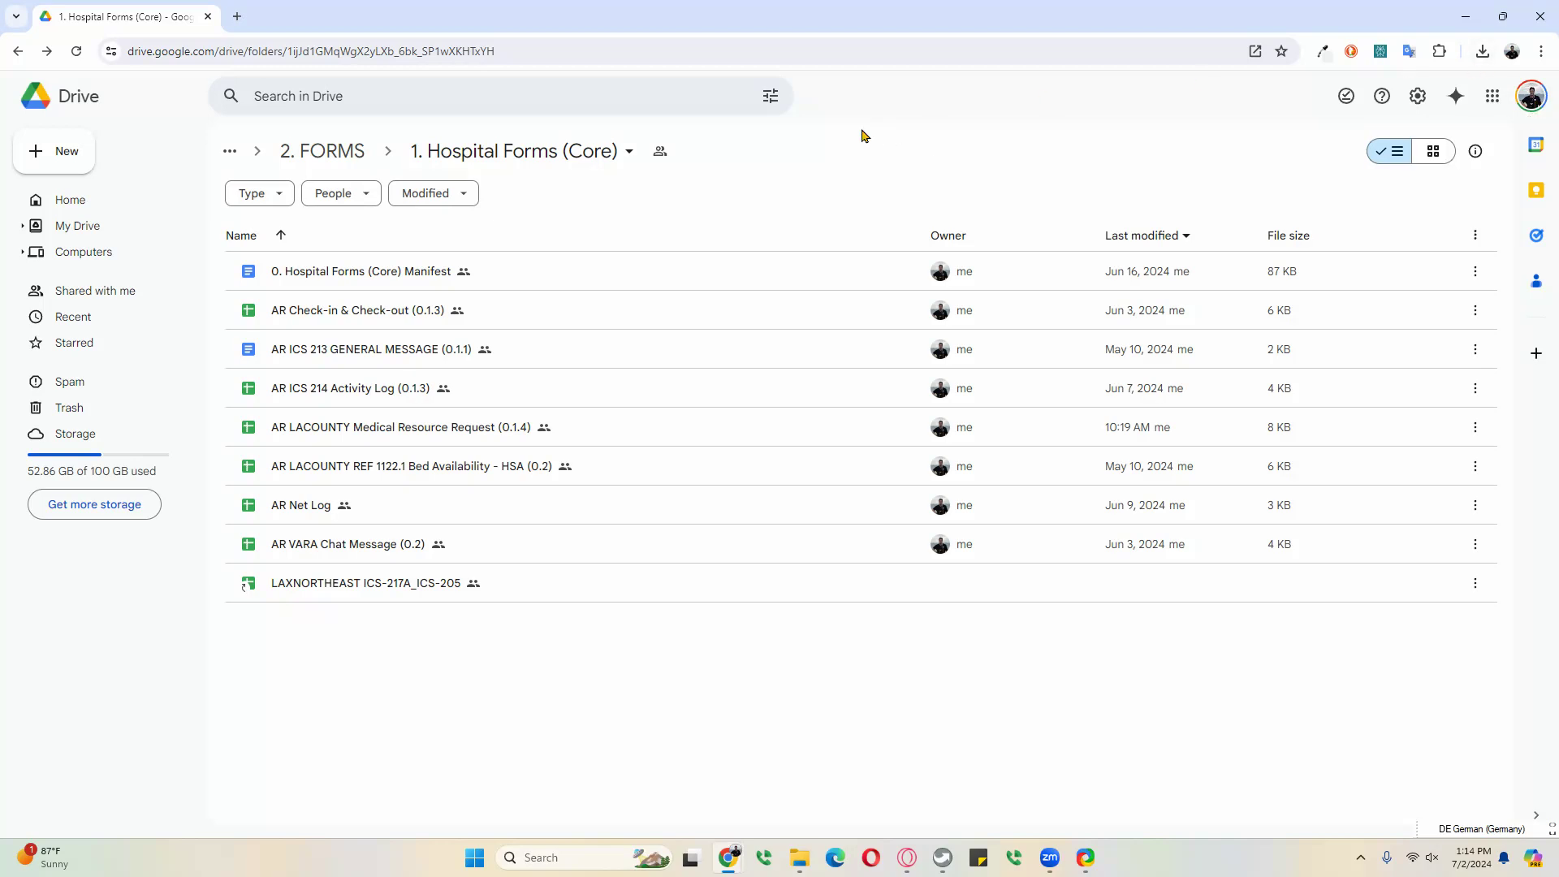
click(1466, 16)
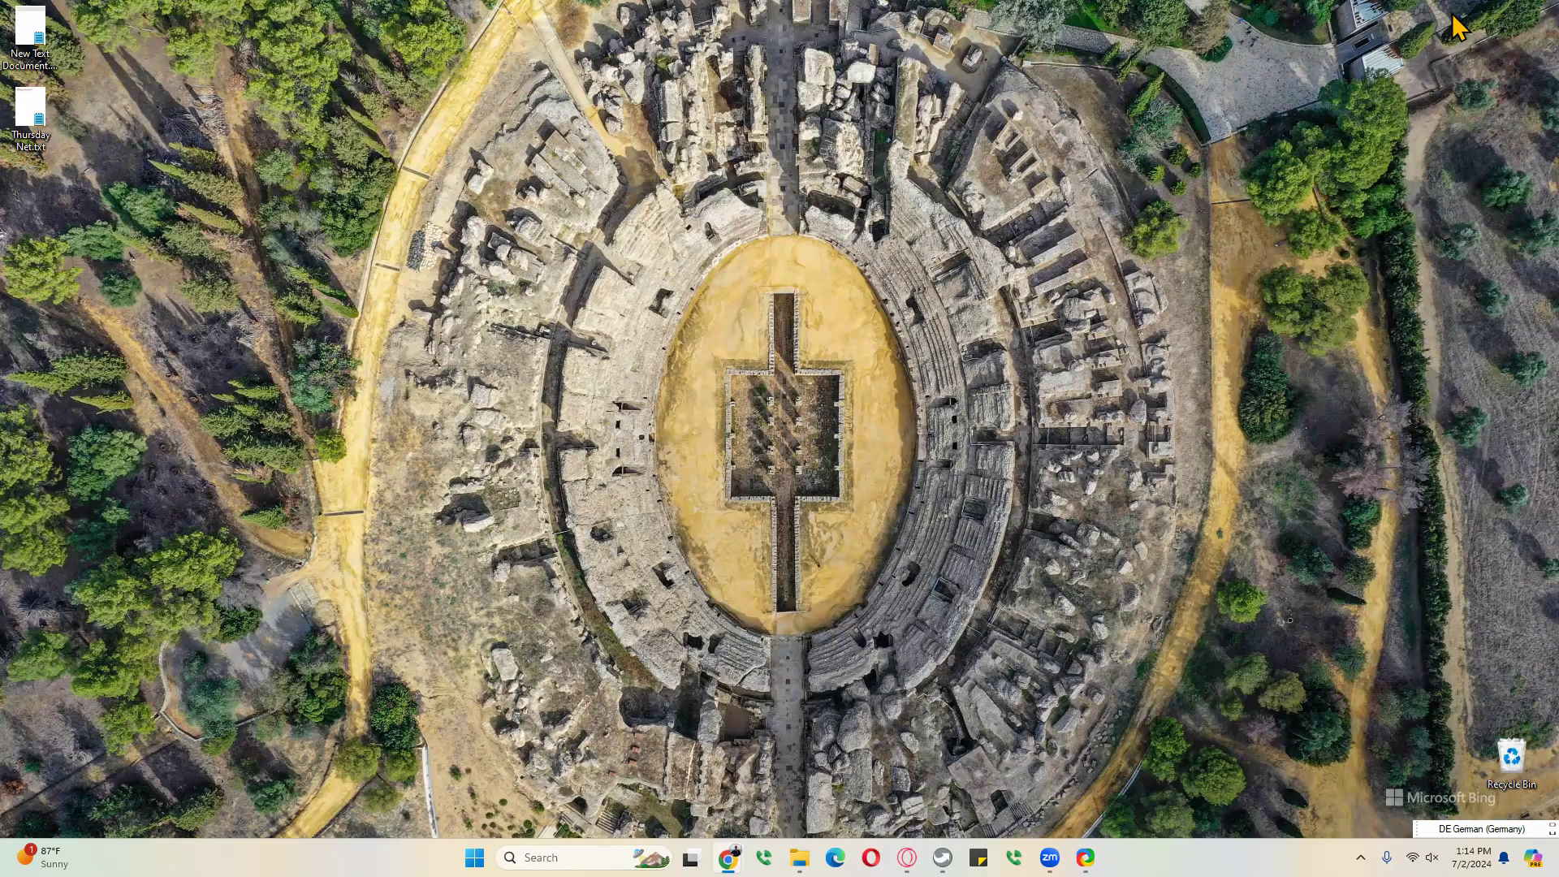
click(800, 857)
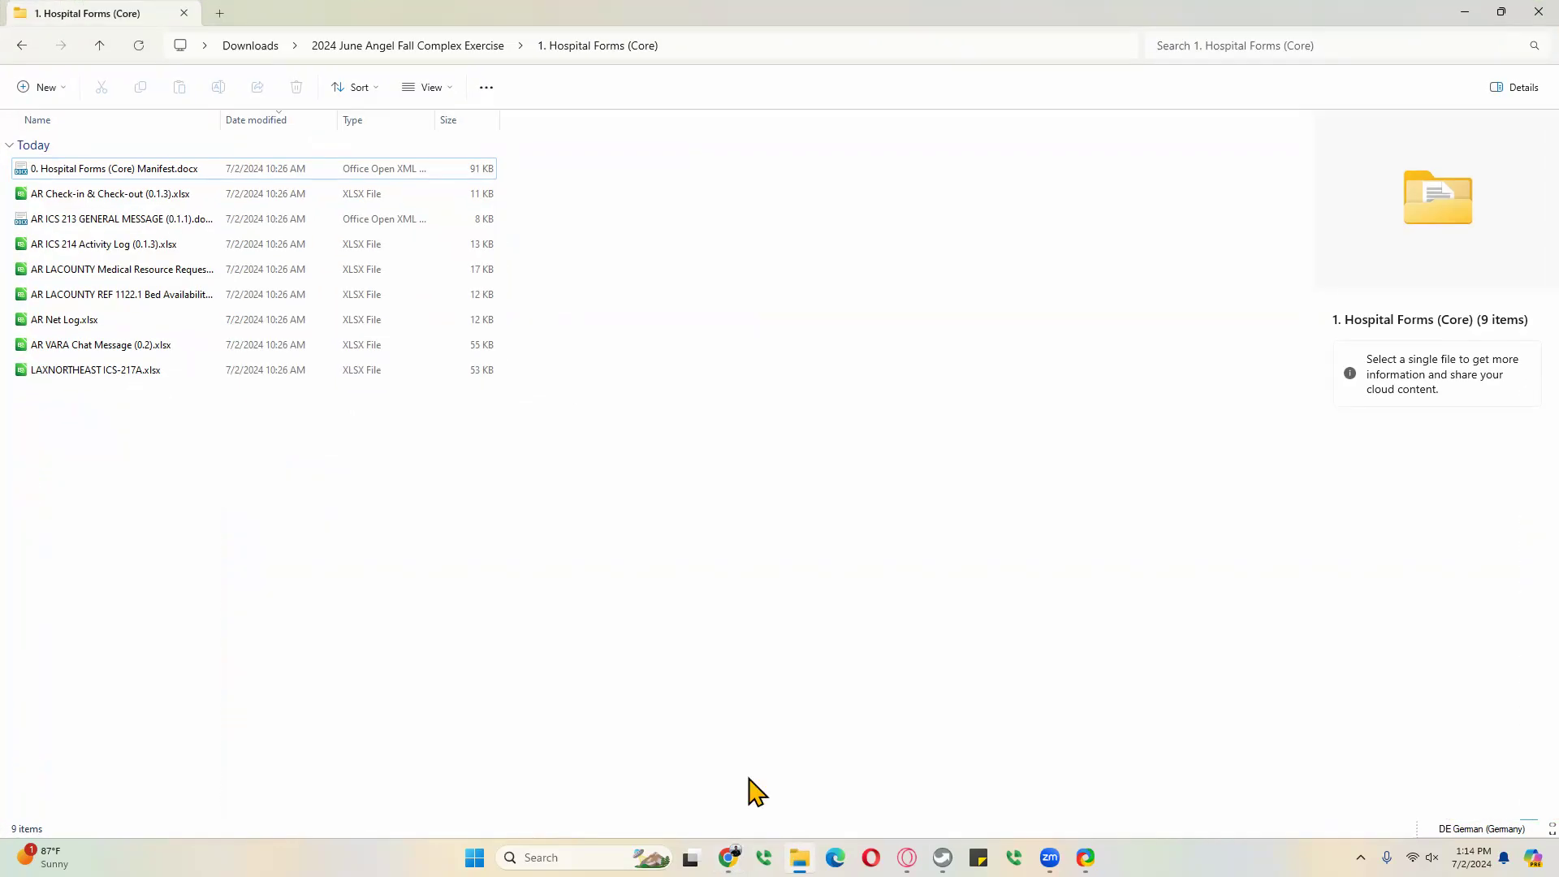
click(326, 46)
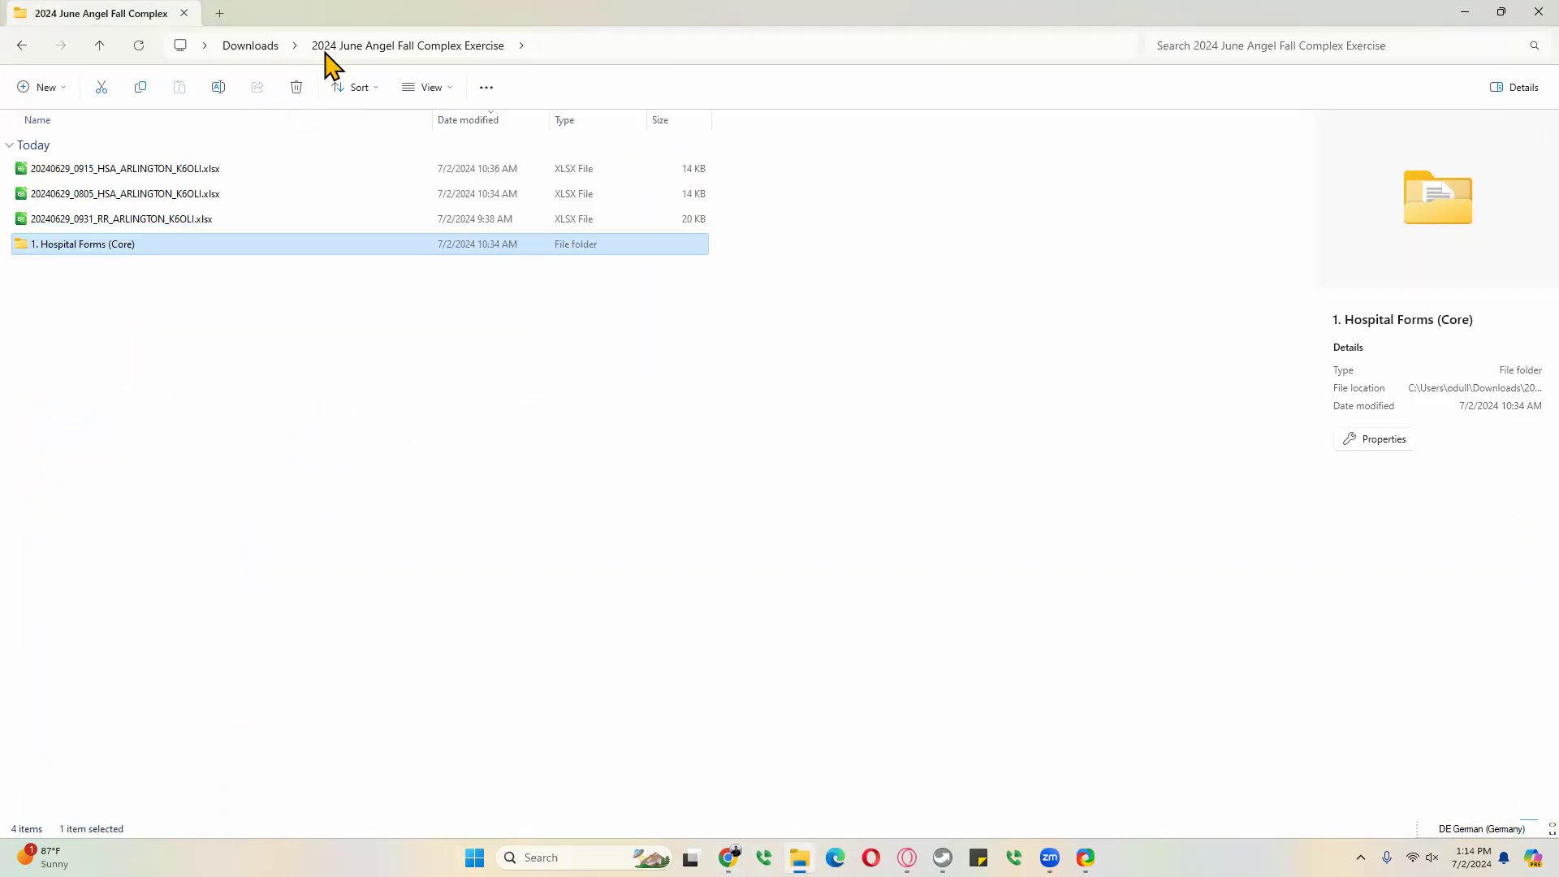
click(257, 49)
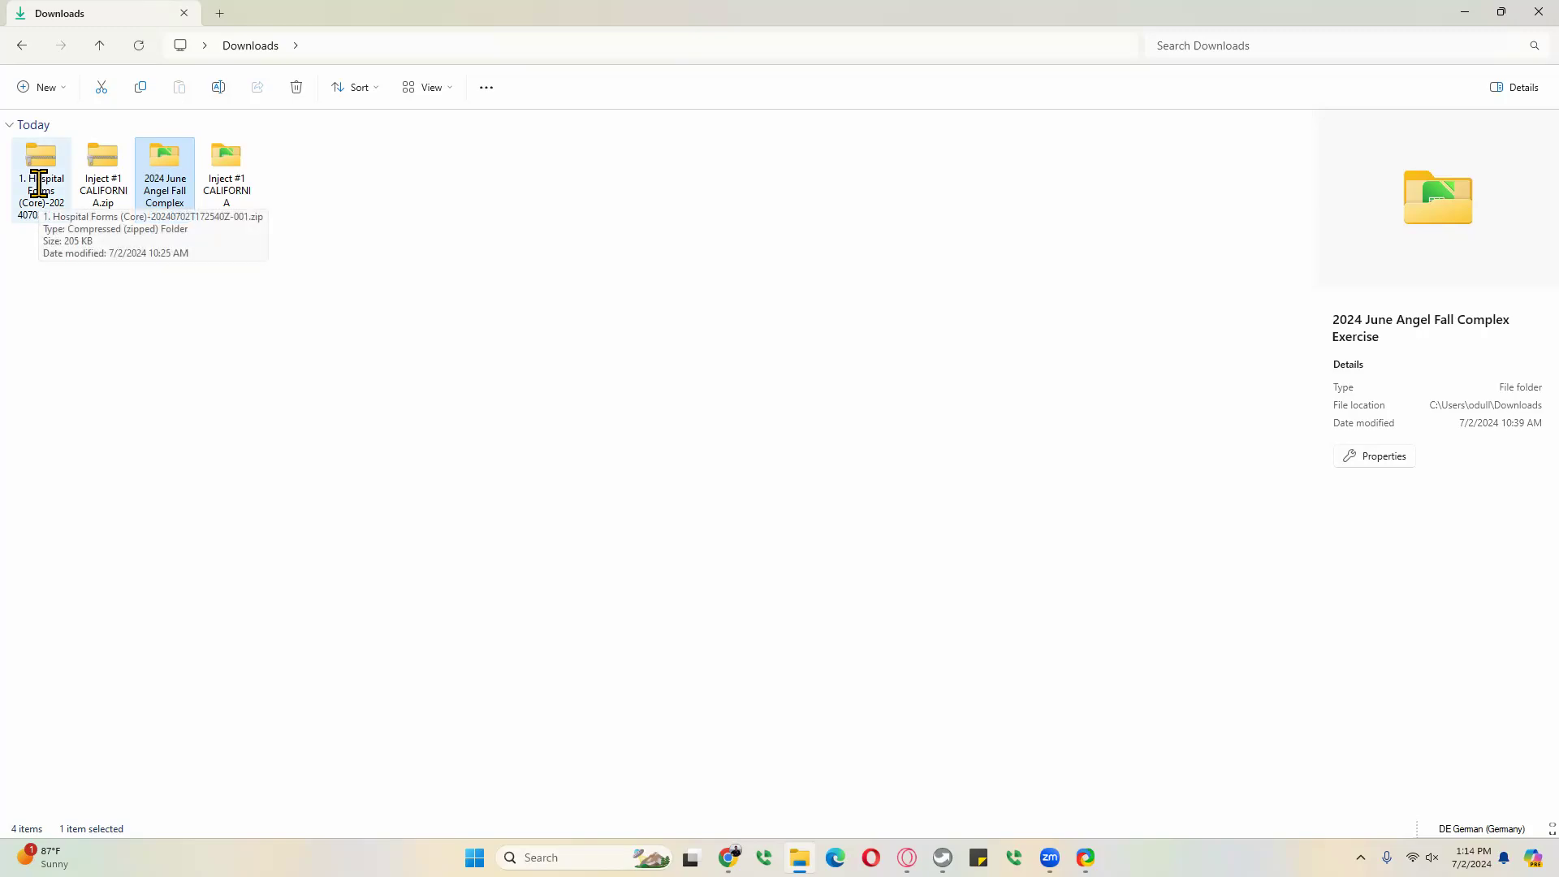
Open AR VARA Chat Message (0.2).xlsx from the 1. Hospital Forms (Core) folder inside 2024 June Angel Fall Complex Exercise.
drag(38, 167, 152, 155)
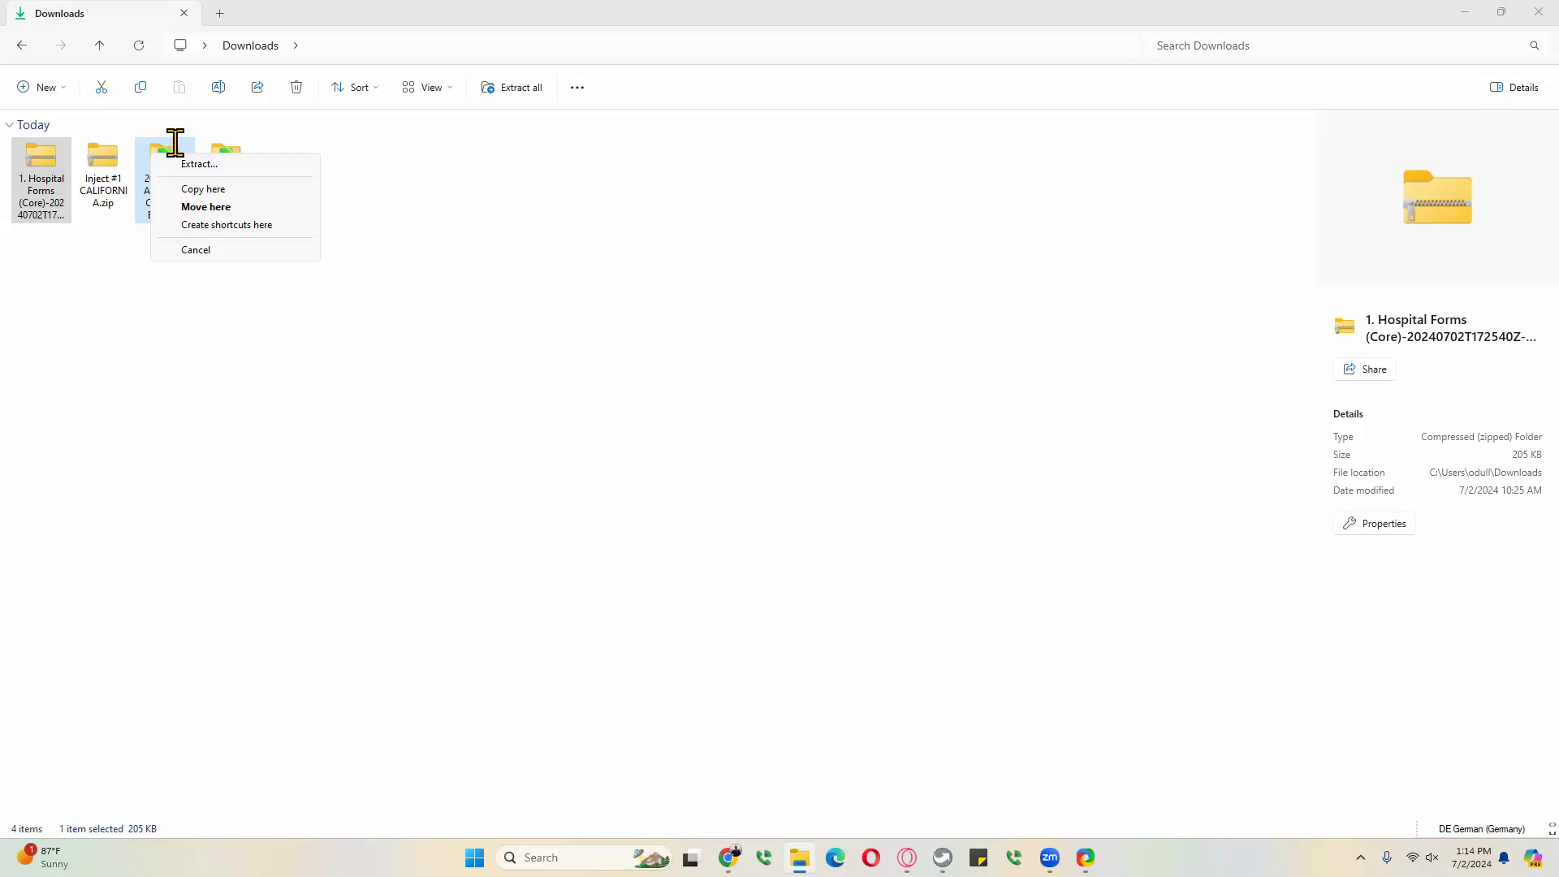
click(172, 145)
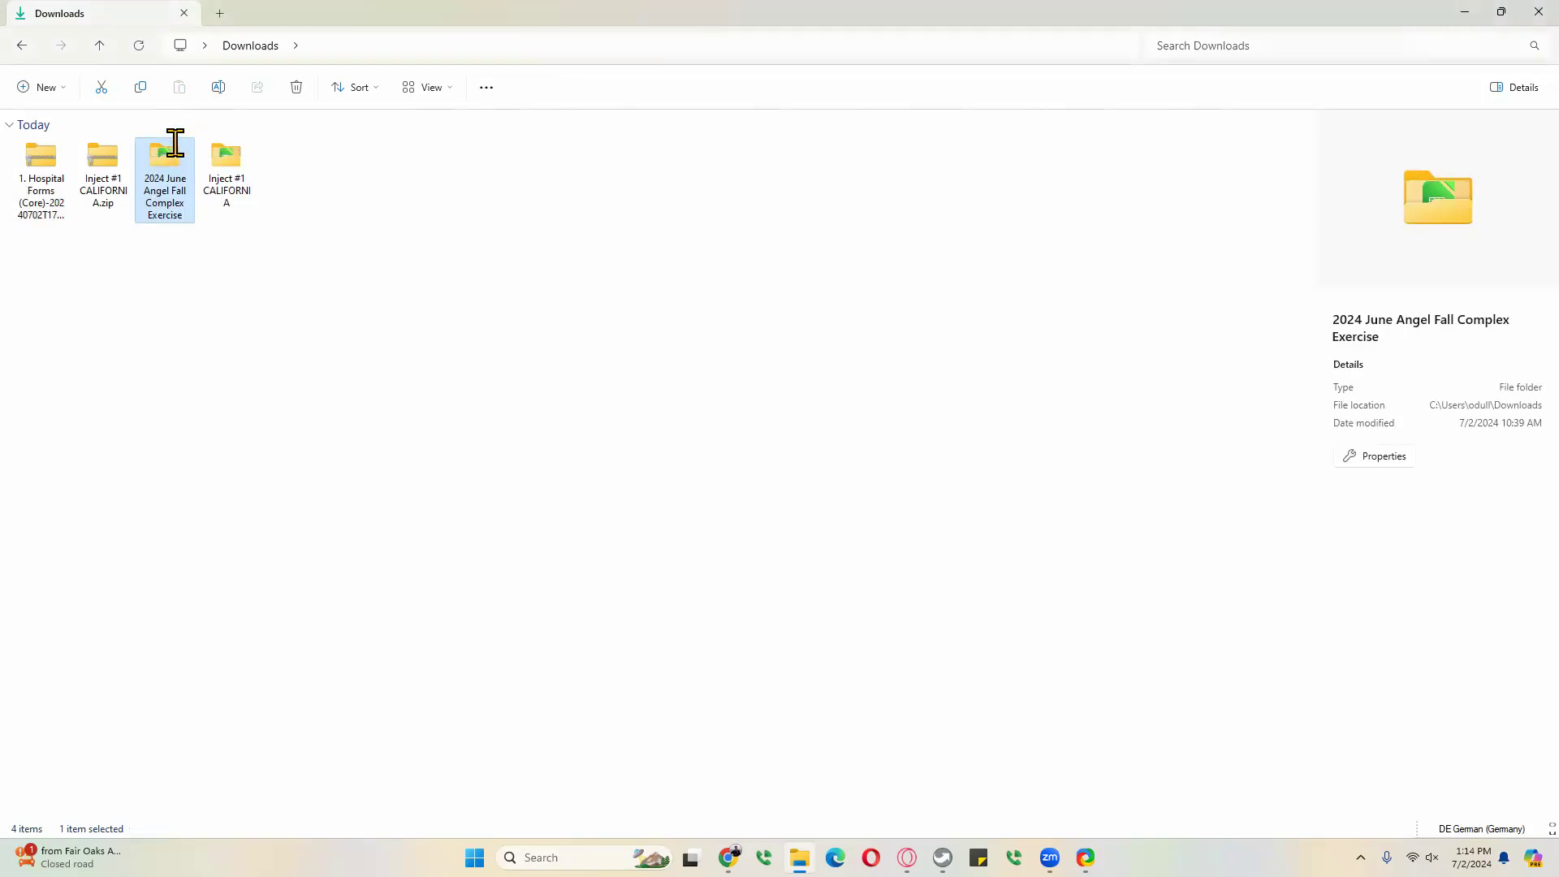
double_click(148, 216)
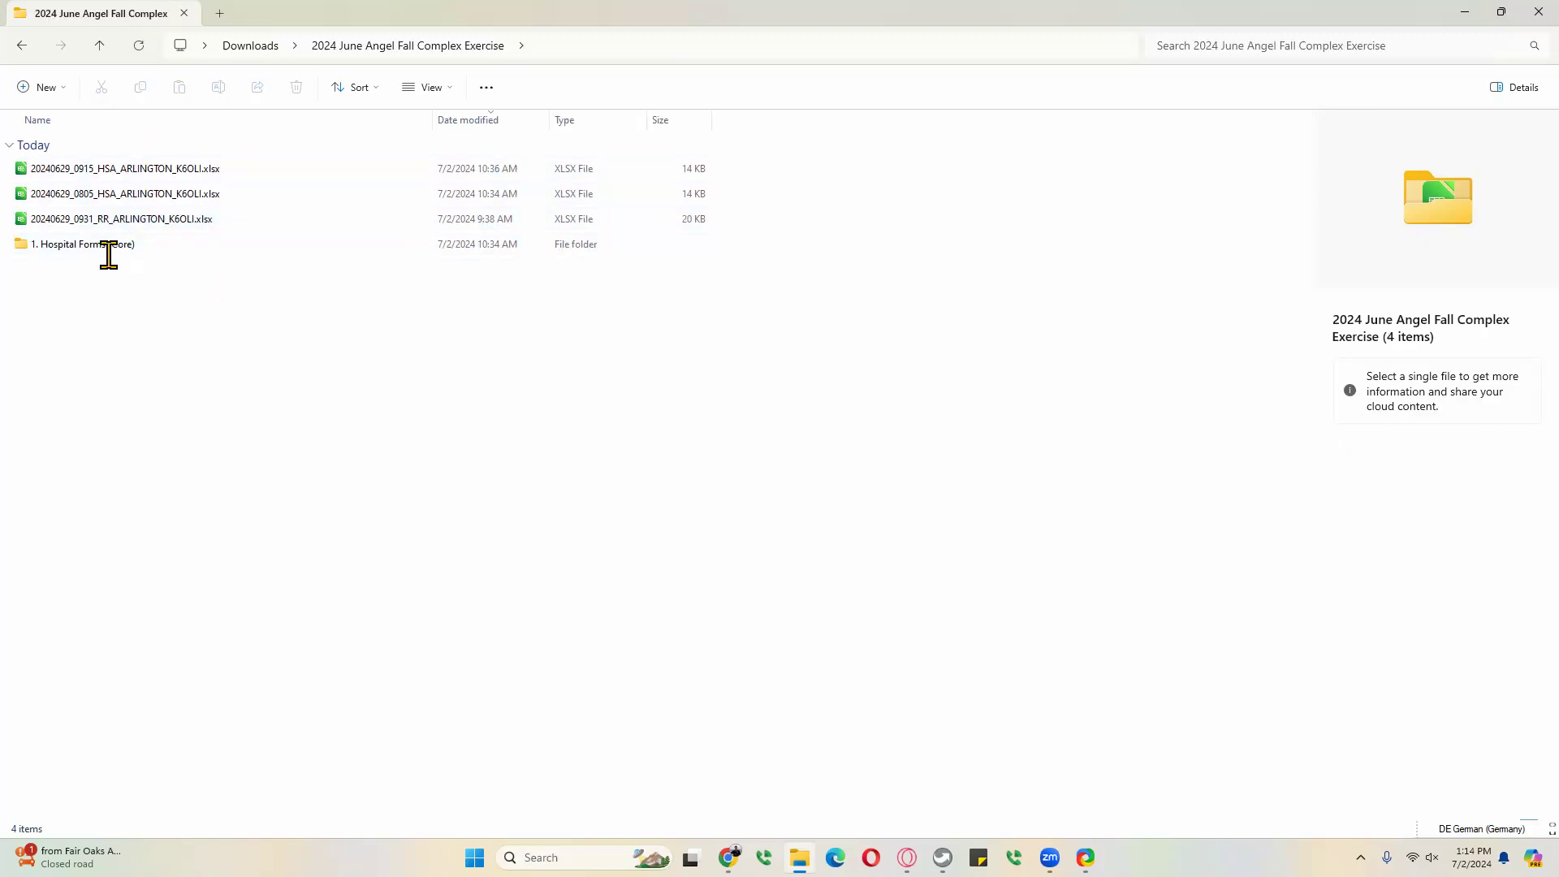
click(102, 248)
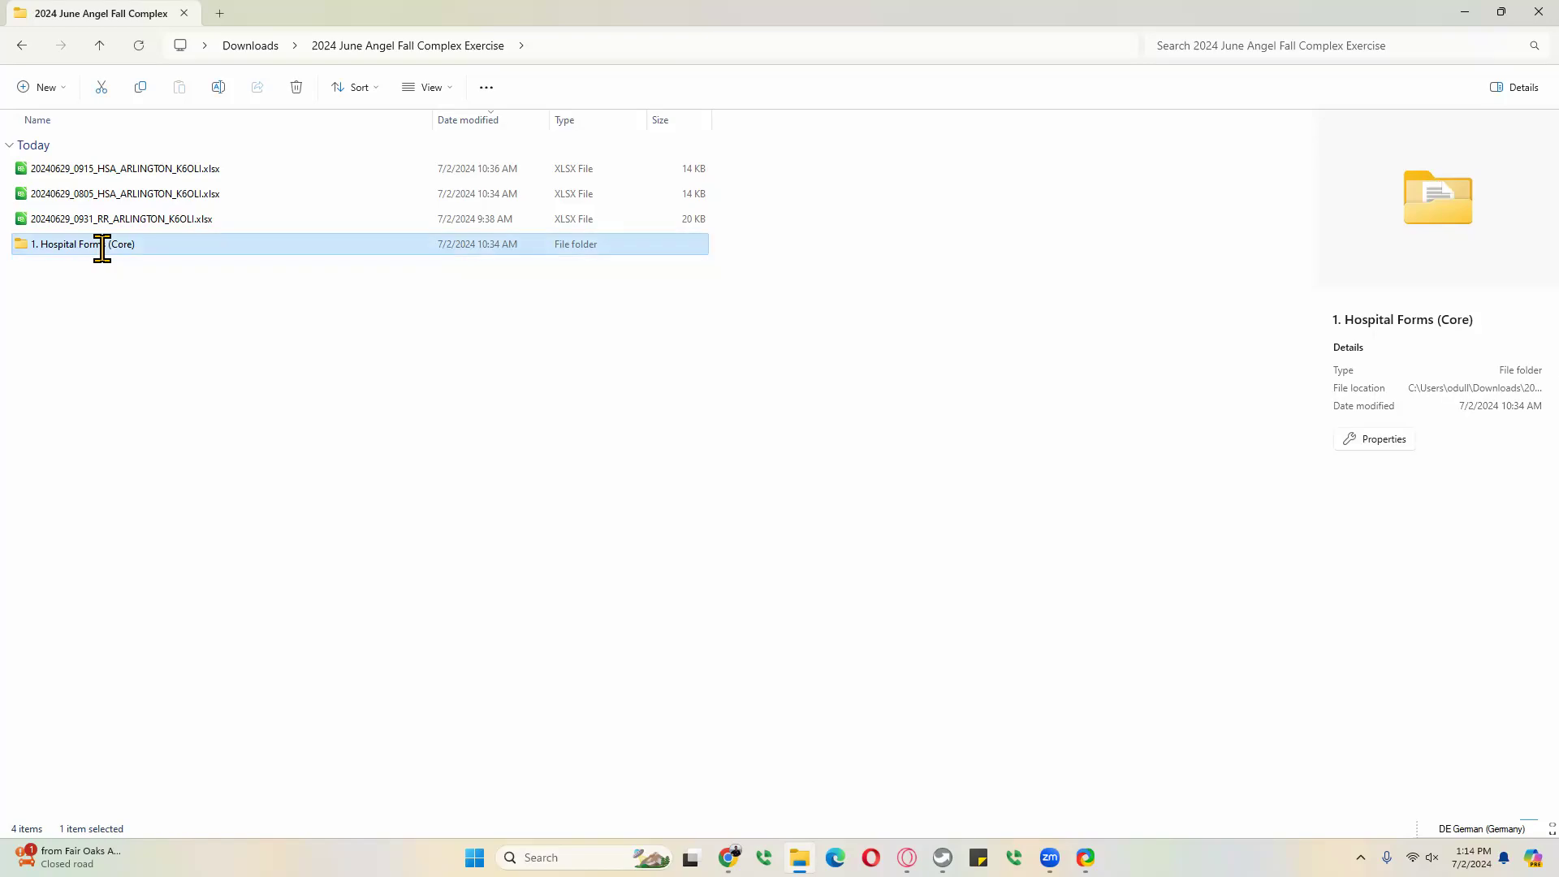
double_click(101, 247)
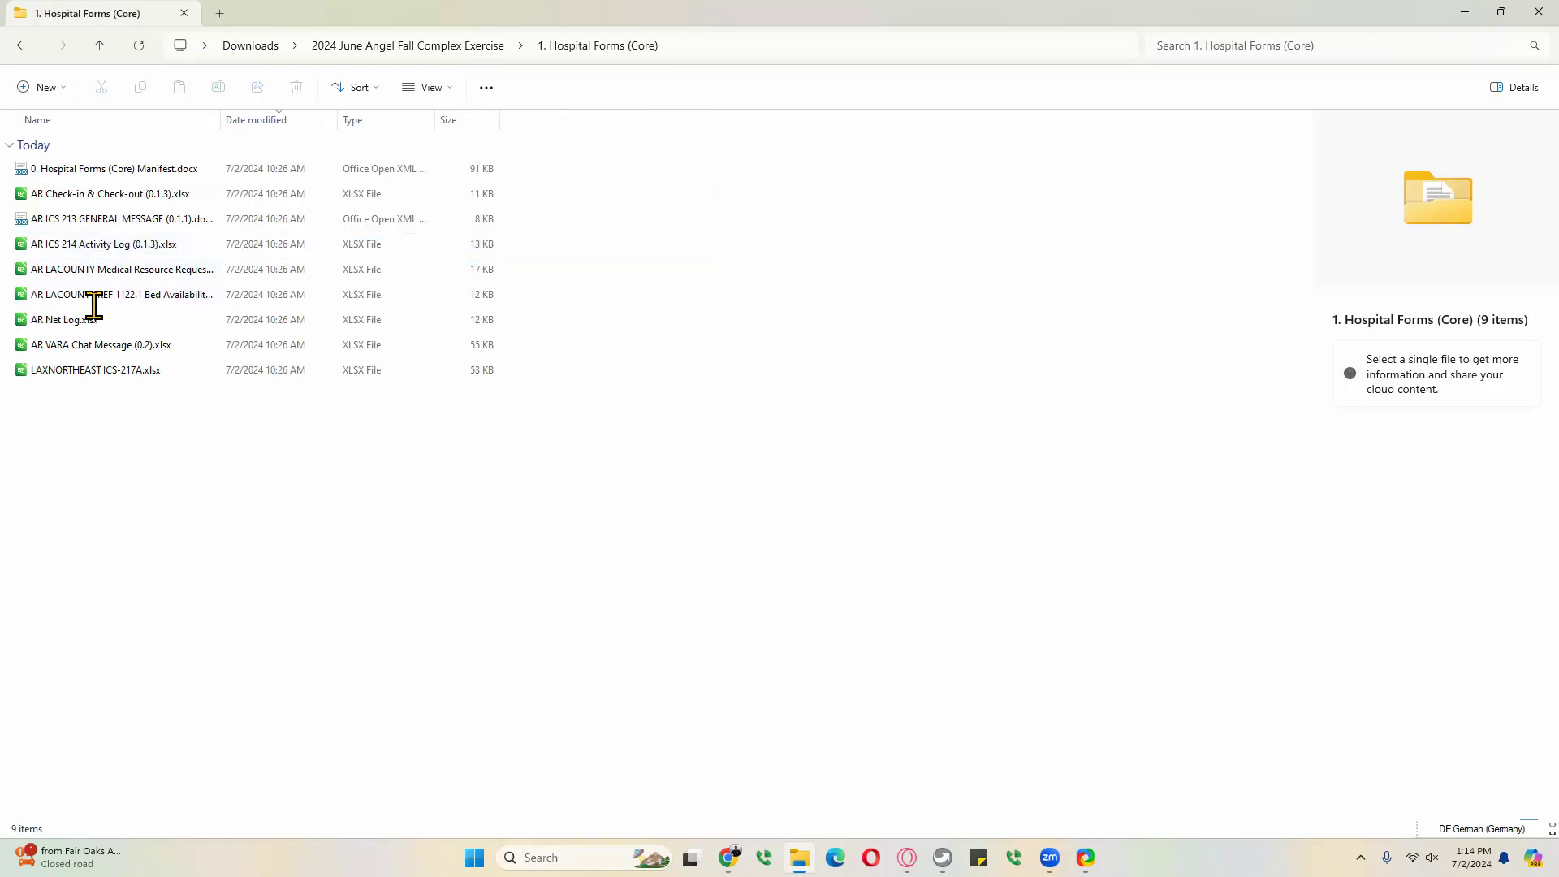
click(104, 346)
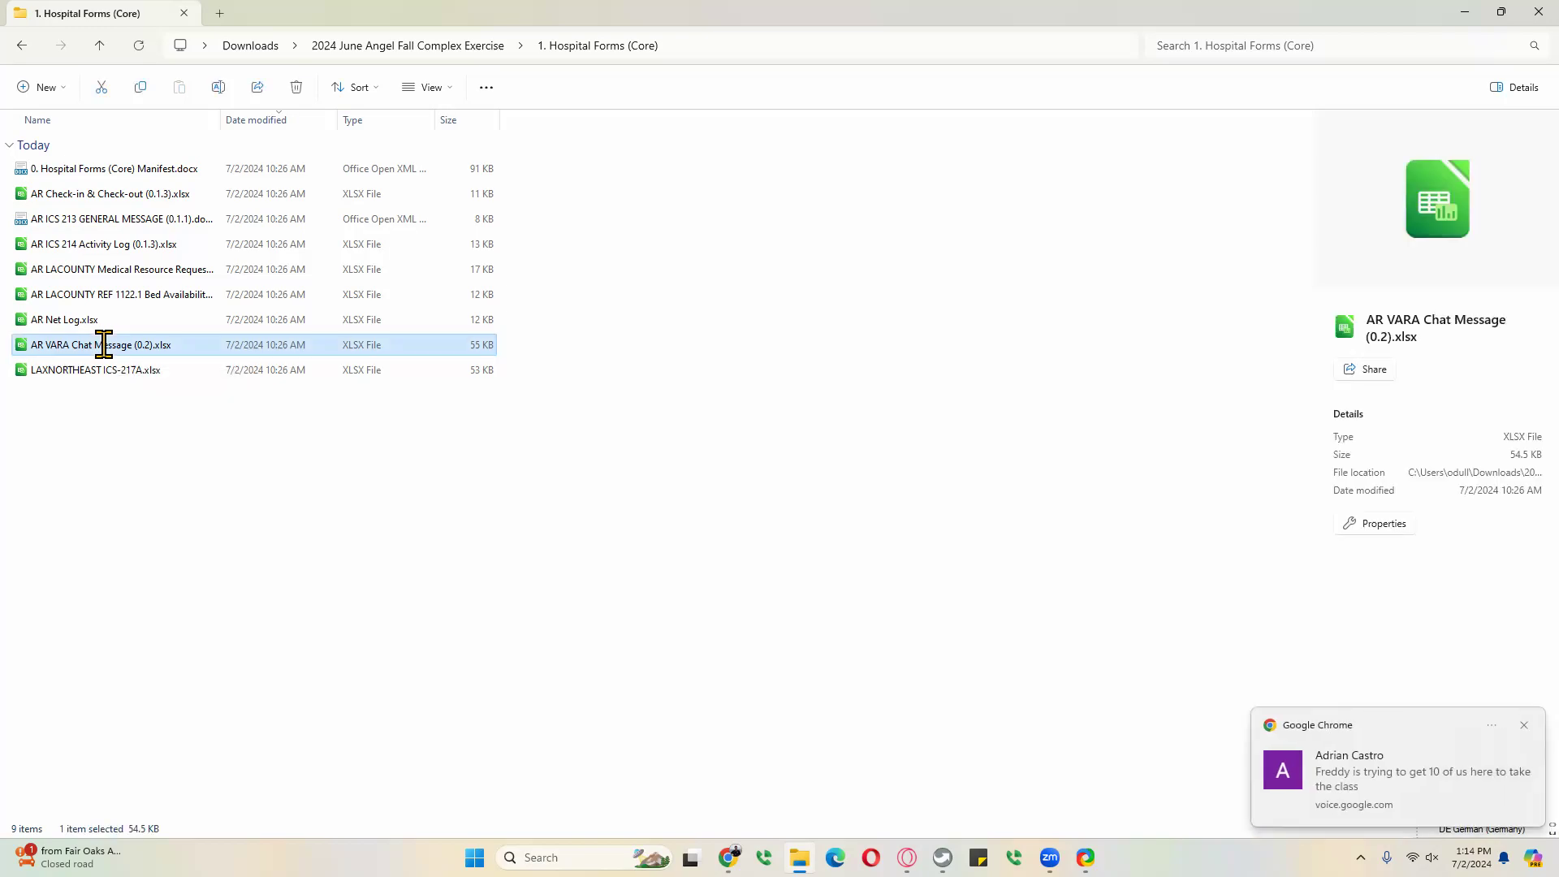
double_click(104, 346)
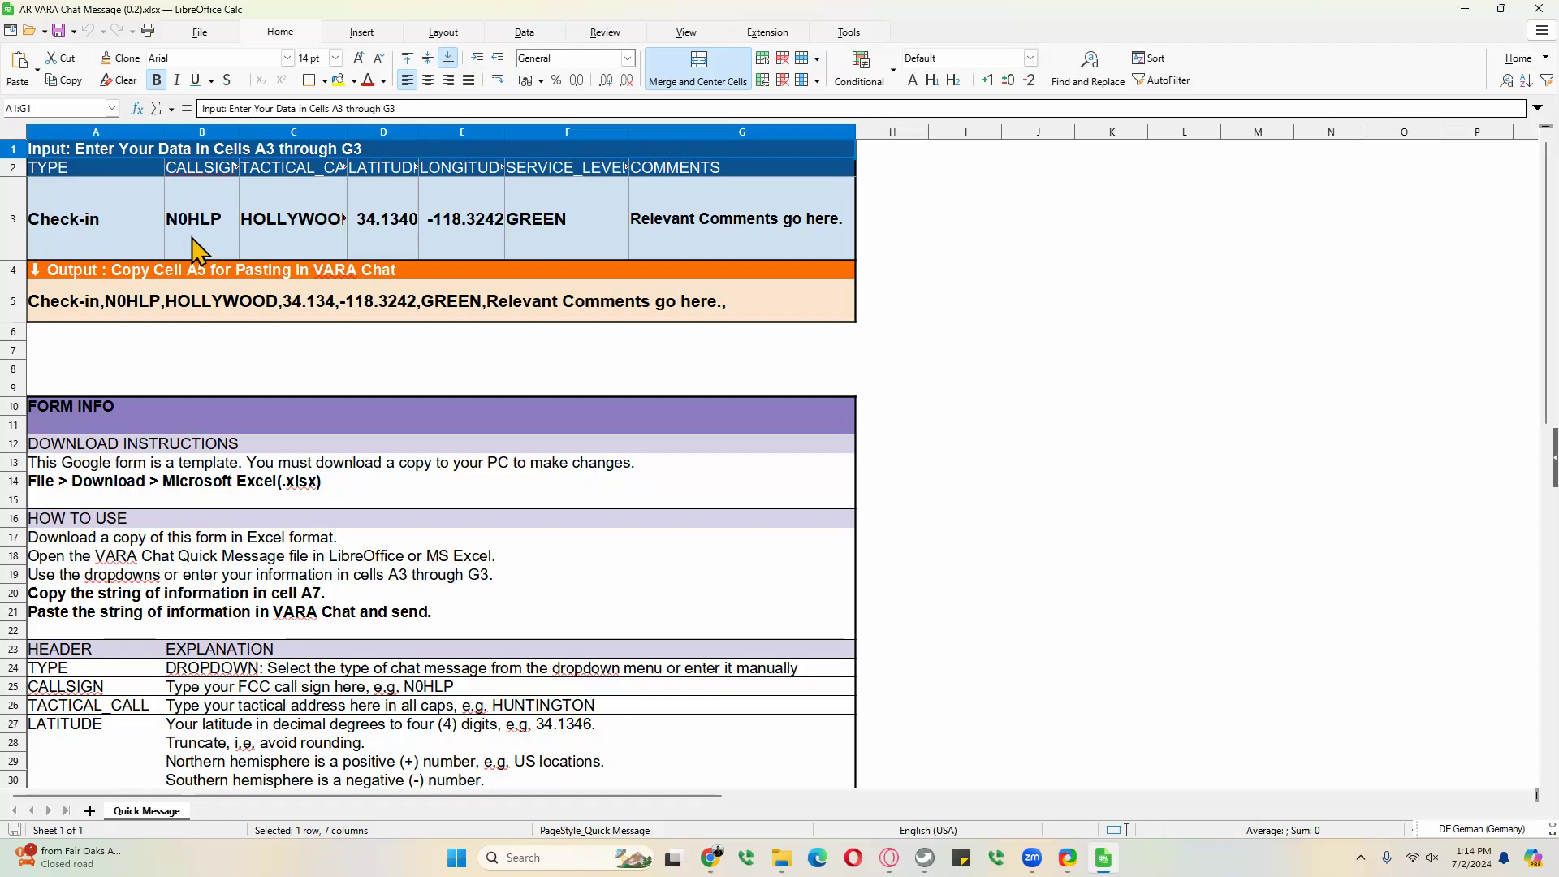
Review the message types offered for the TYPE entry in cell A3, keeping Check-in.
click(131, 232)
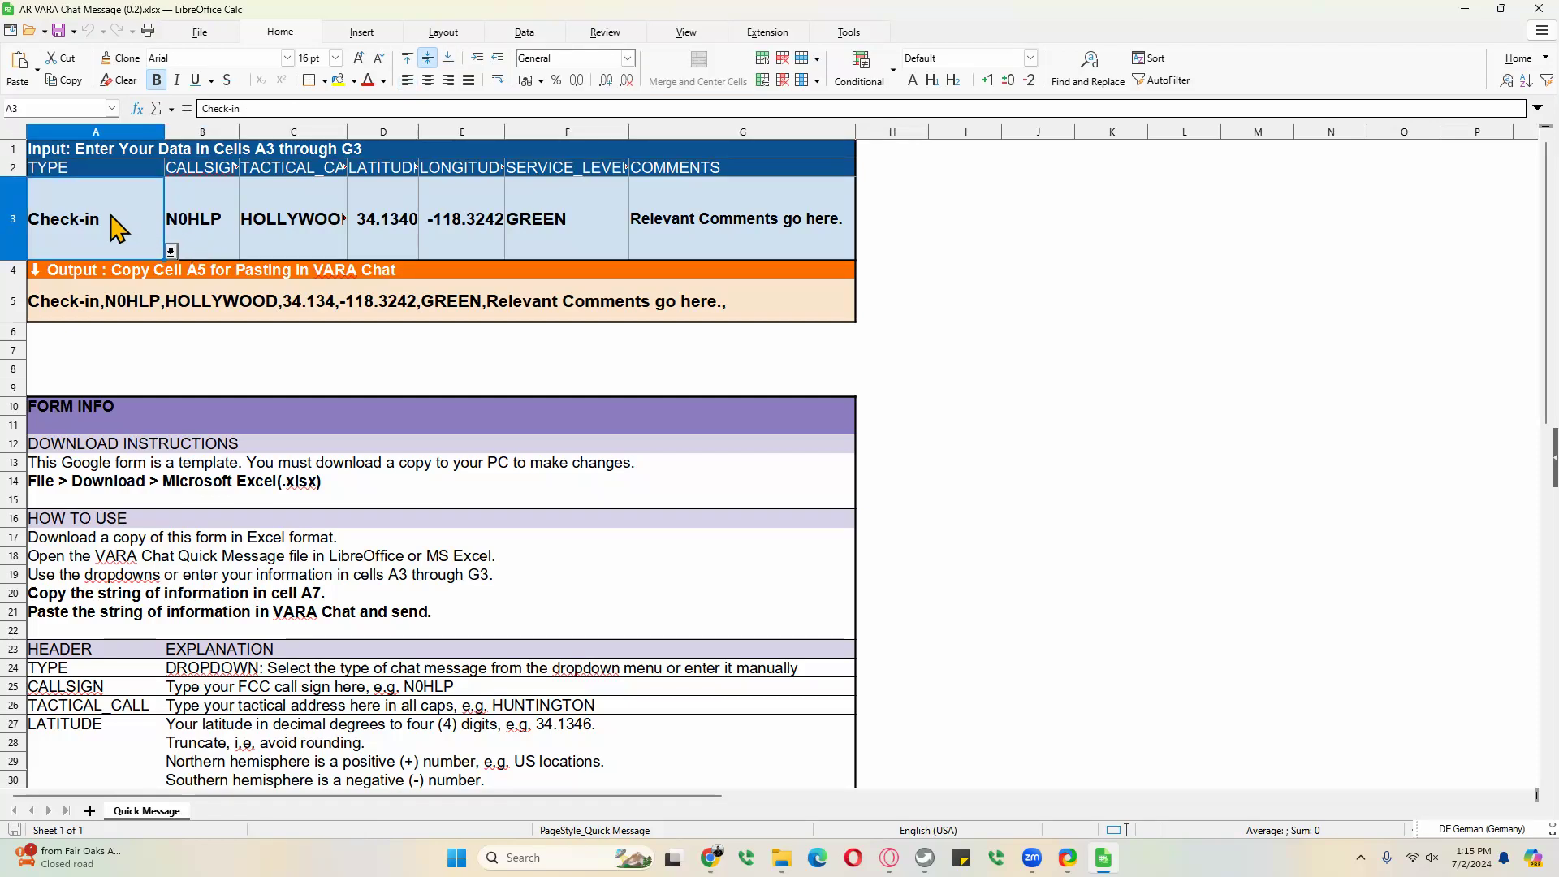
click(170, 251)
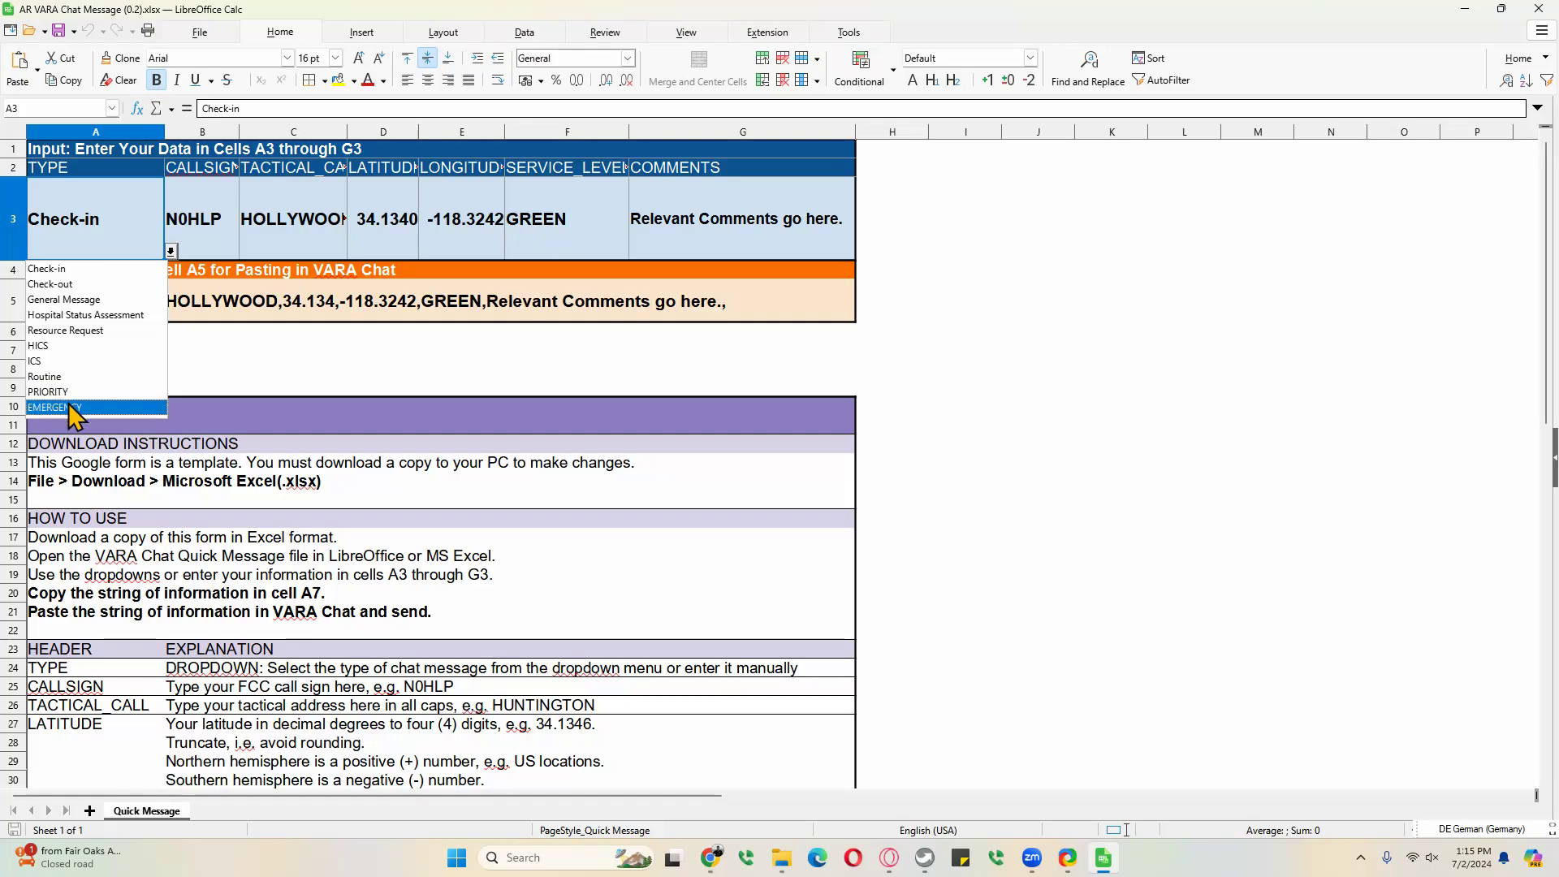
click(104, 243)
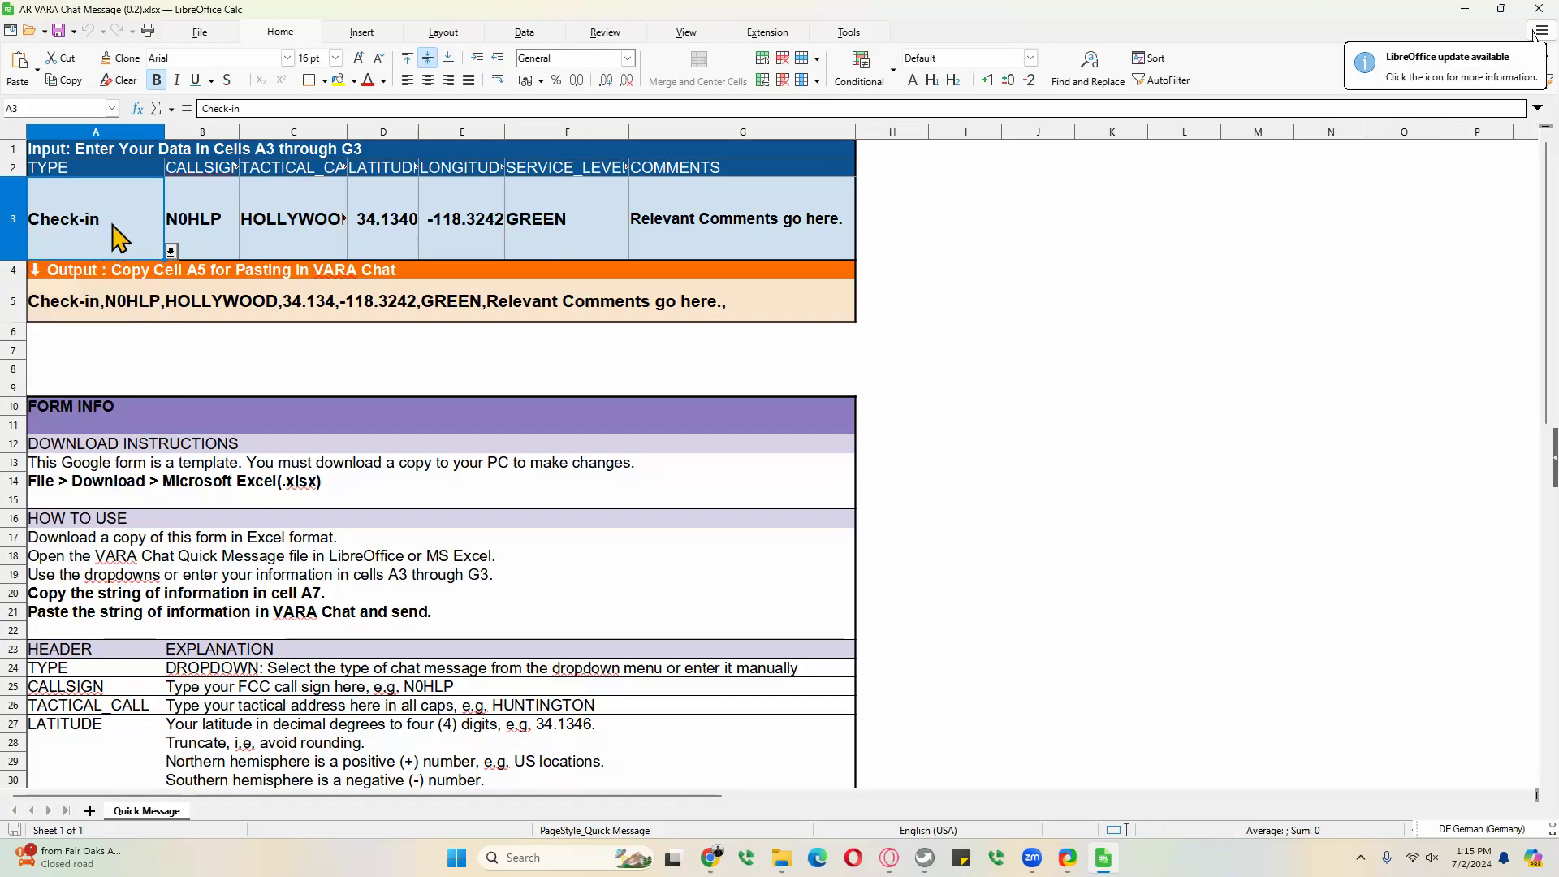
Replace the call sign in cell B3 with K6OLI.
click(199, 242)
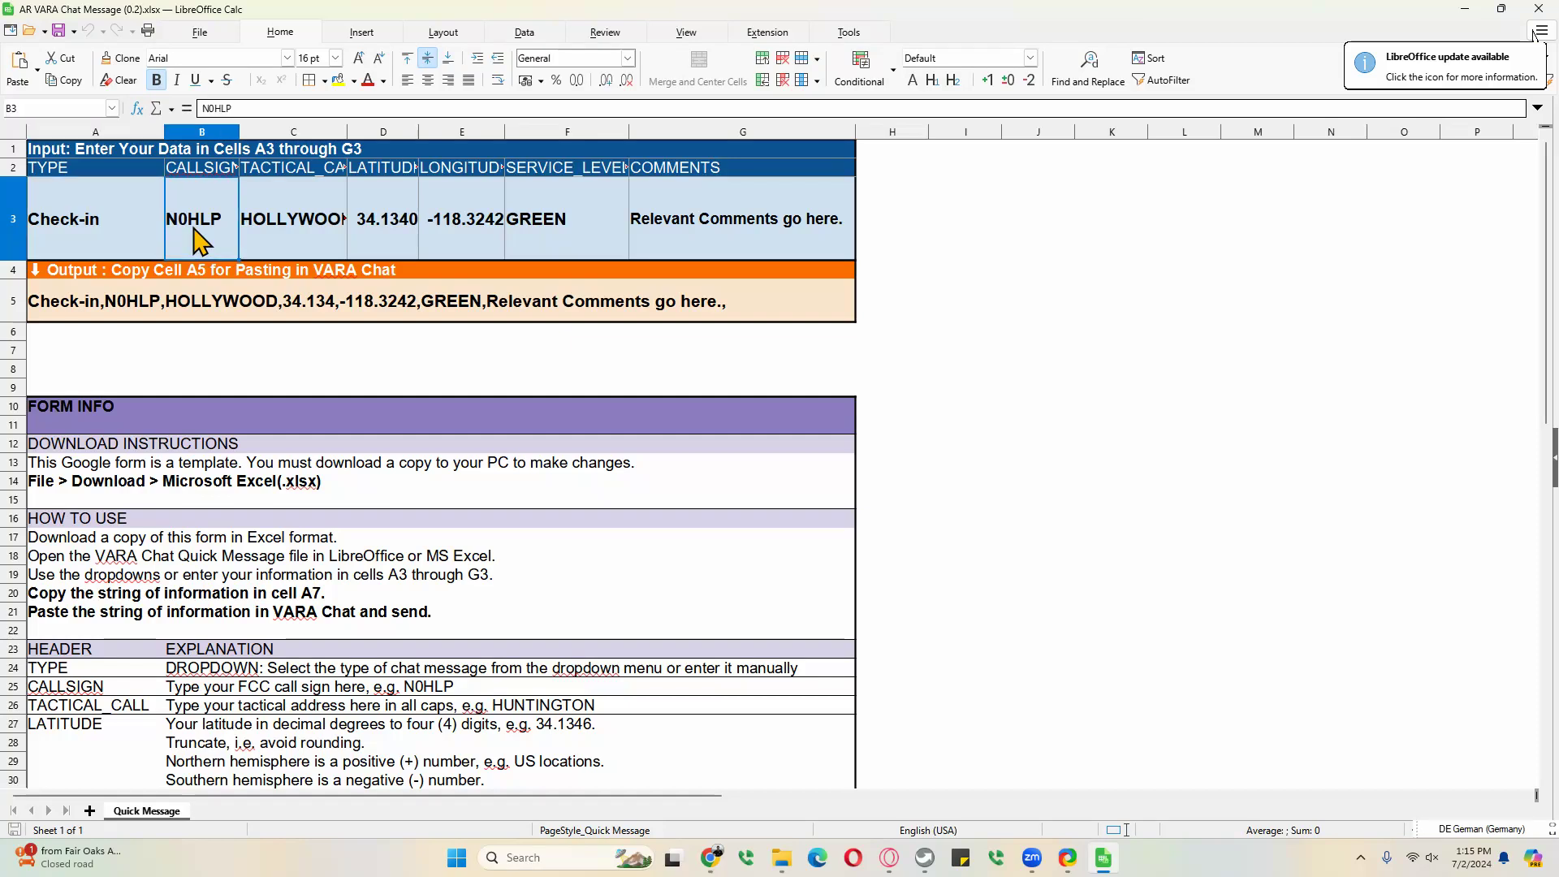
double_click(199, 242)
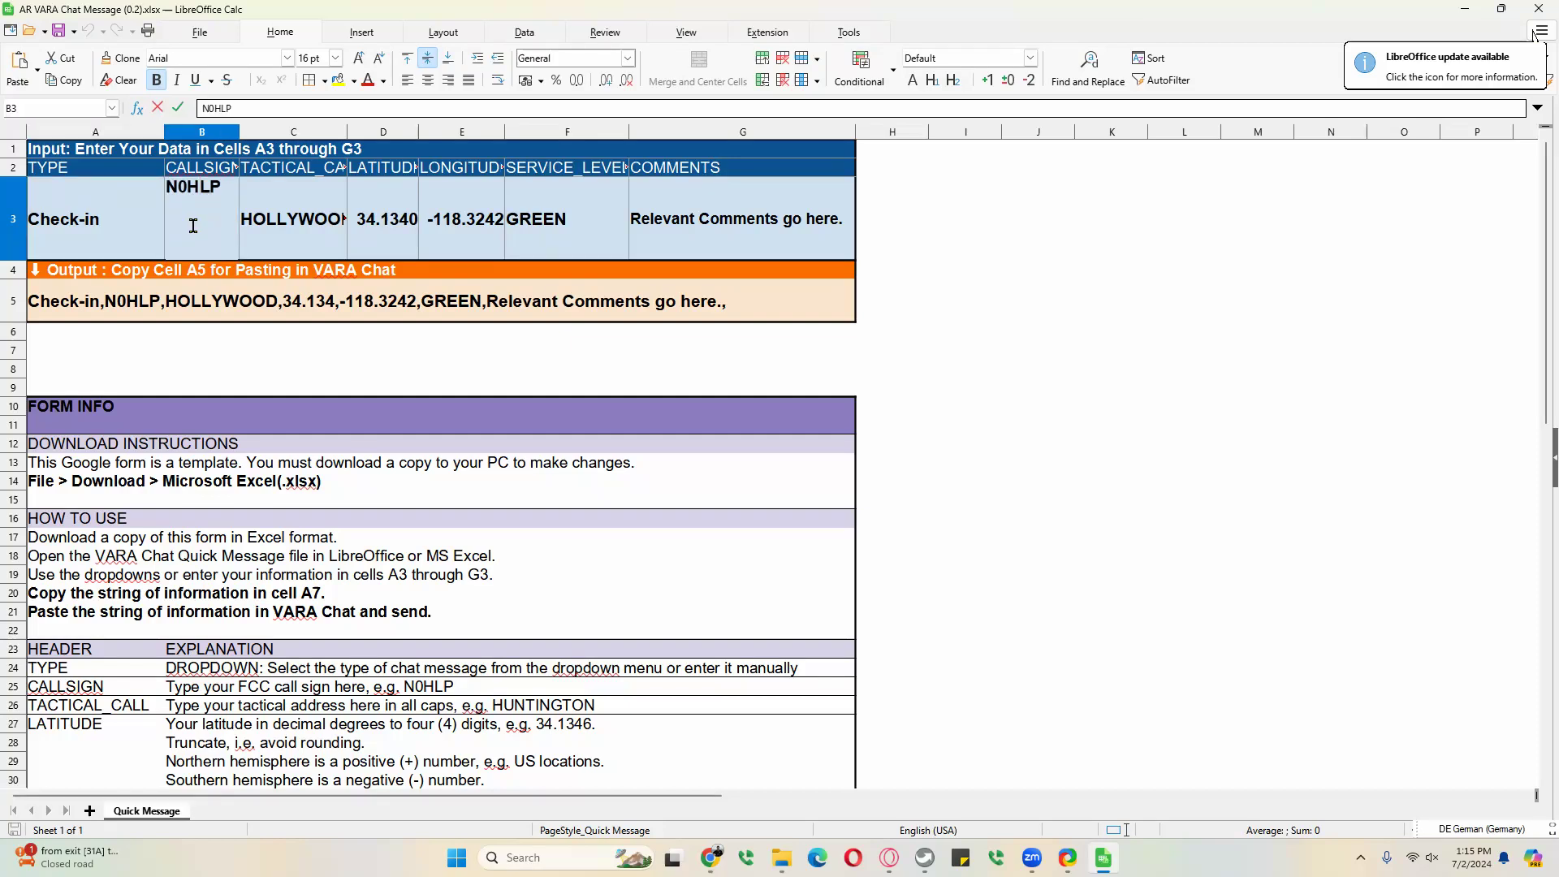
drag(224, 187, 157, 183)
text(K6OLI)
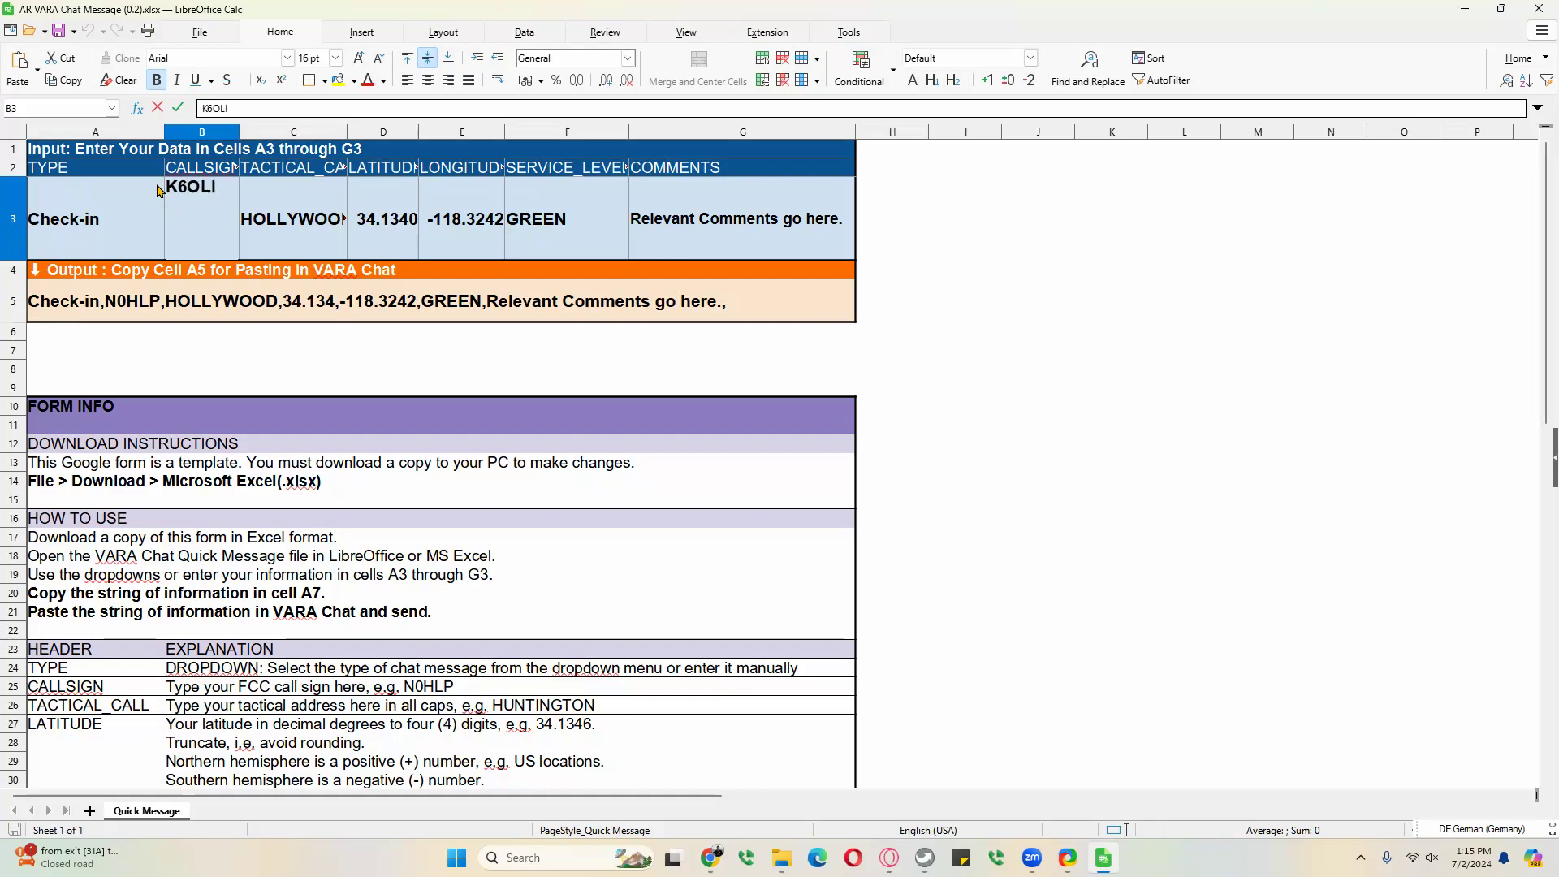
click(274, 230)
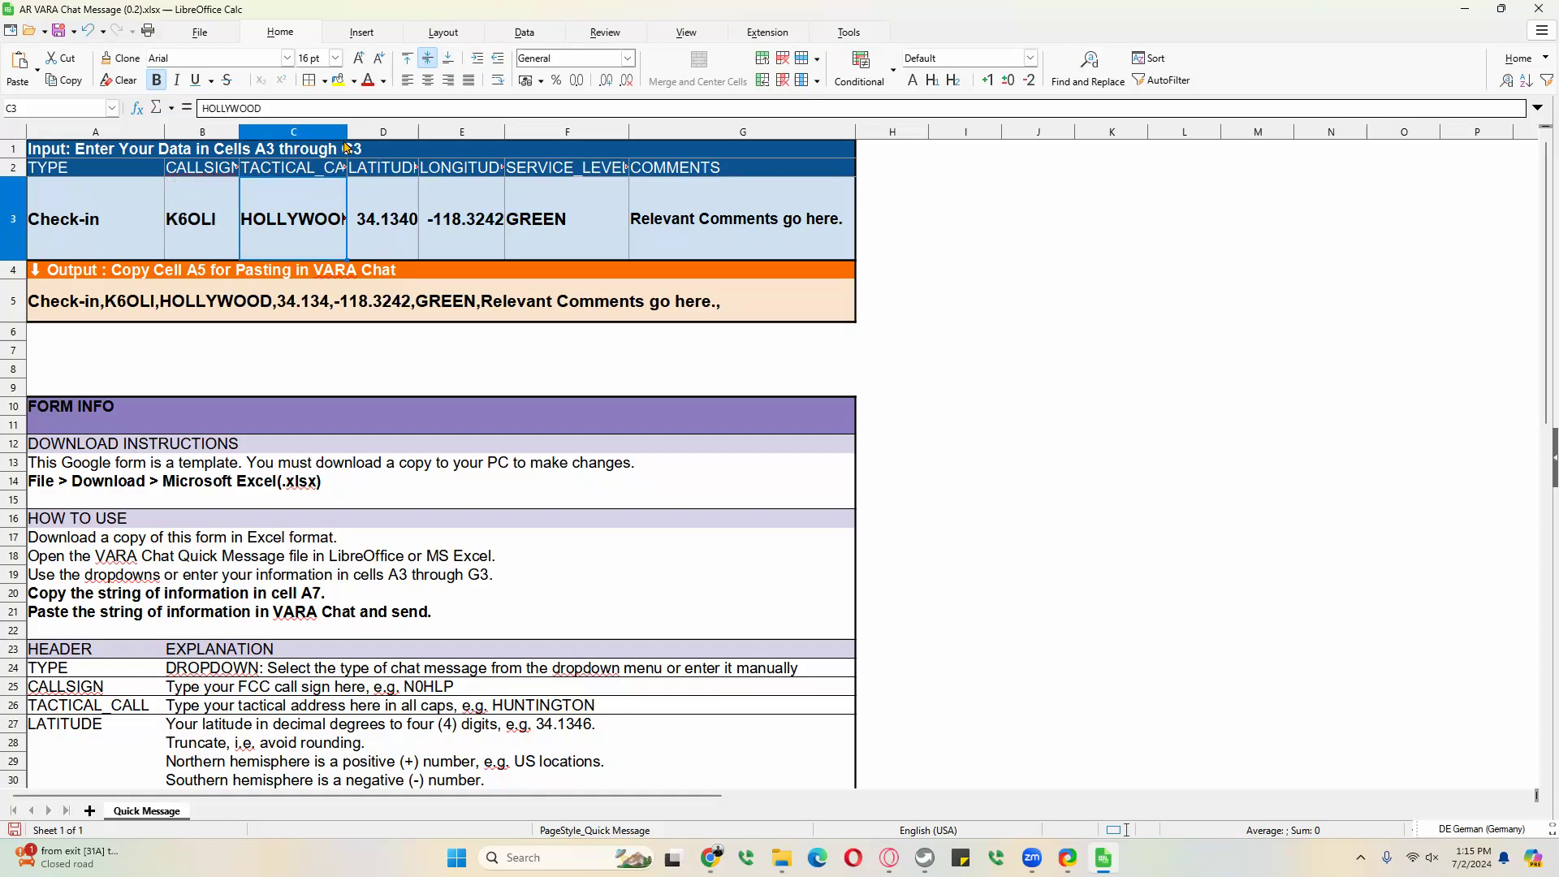
Widen the TACTICAL_CALL column to about 2.05 inches and set its entry in cell C3 to ARLINGTON.
drag(346, 128, 396, 128)
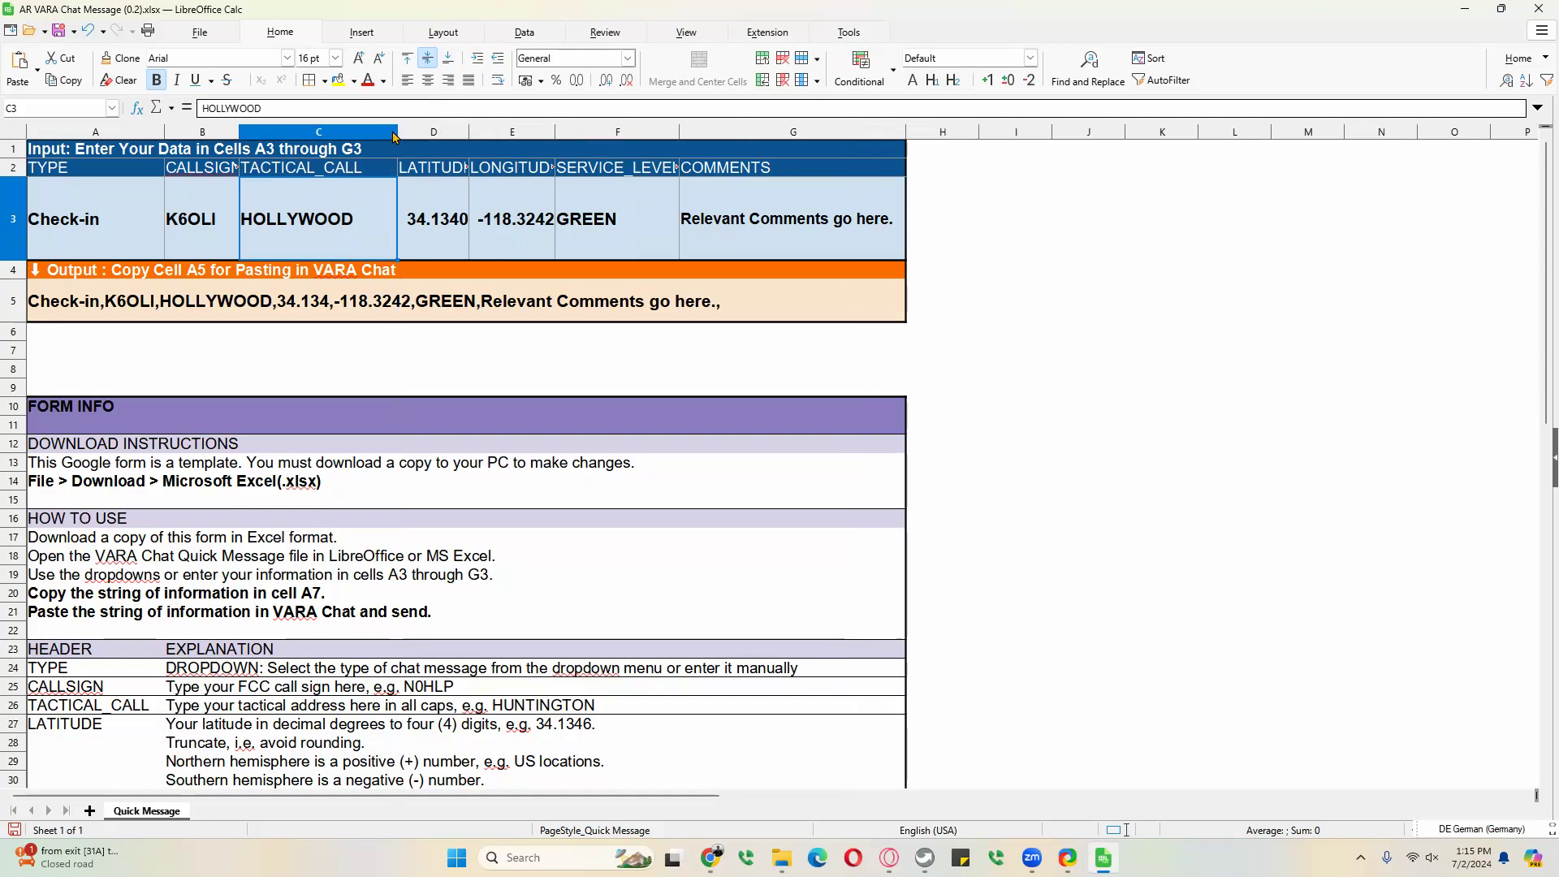
mouse_move(397, 131)
mouse_down()
mouse_move(356, 132)
mouse_move(394, 131)
mouse_up()
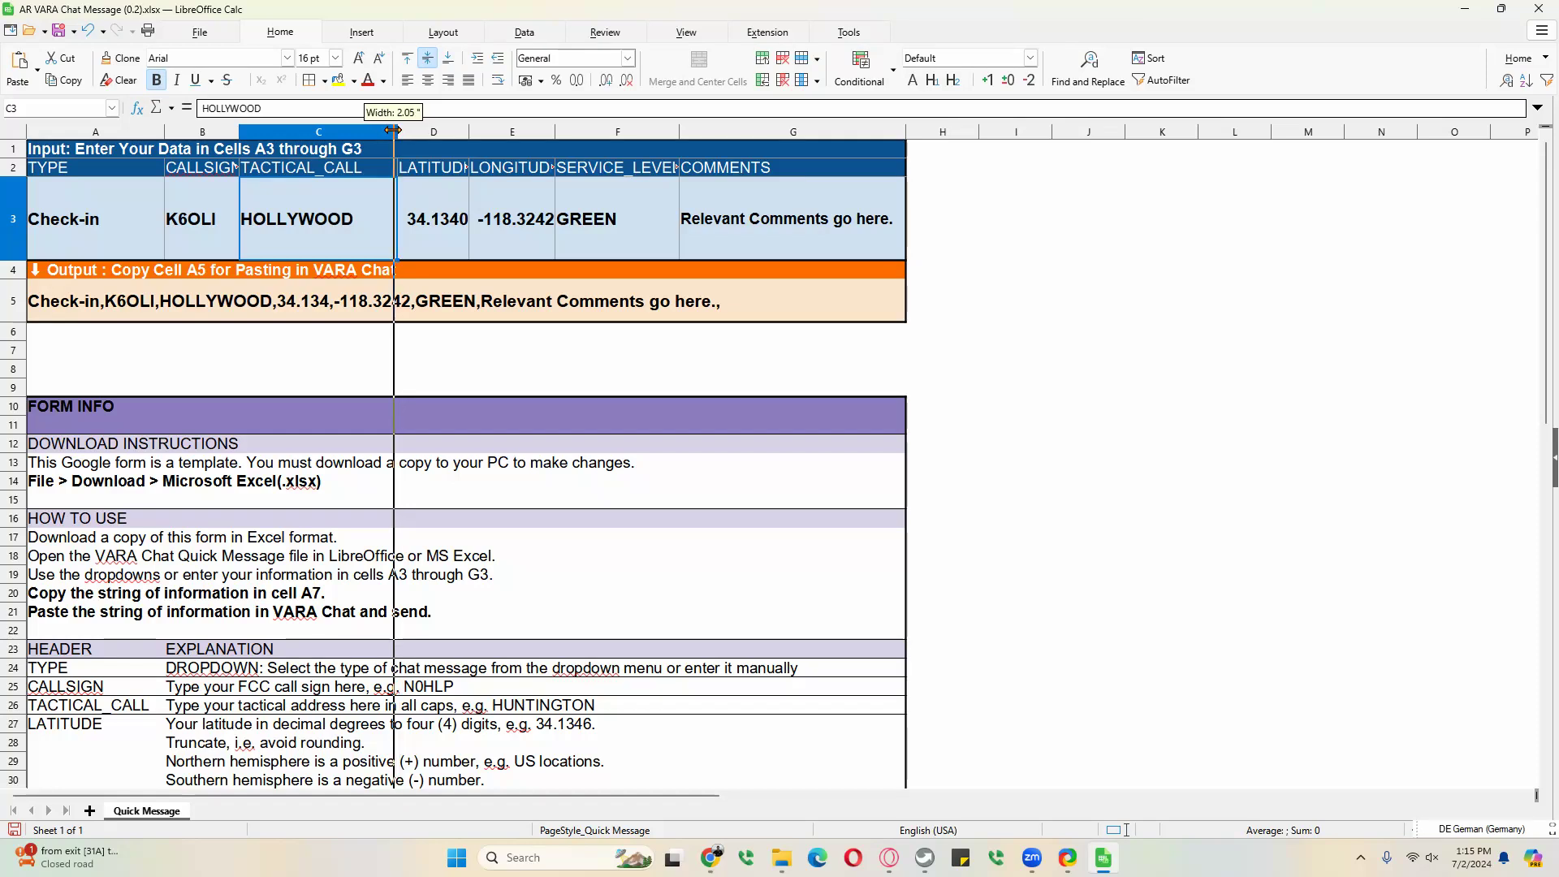
double_click(372, 197)
drag(373, 197, 242, 186)
text(ARLINGTON)
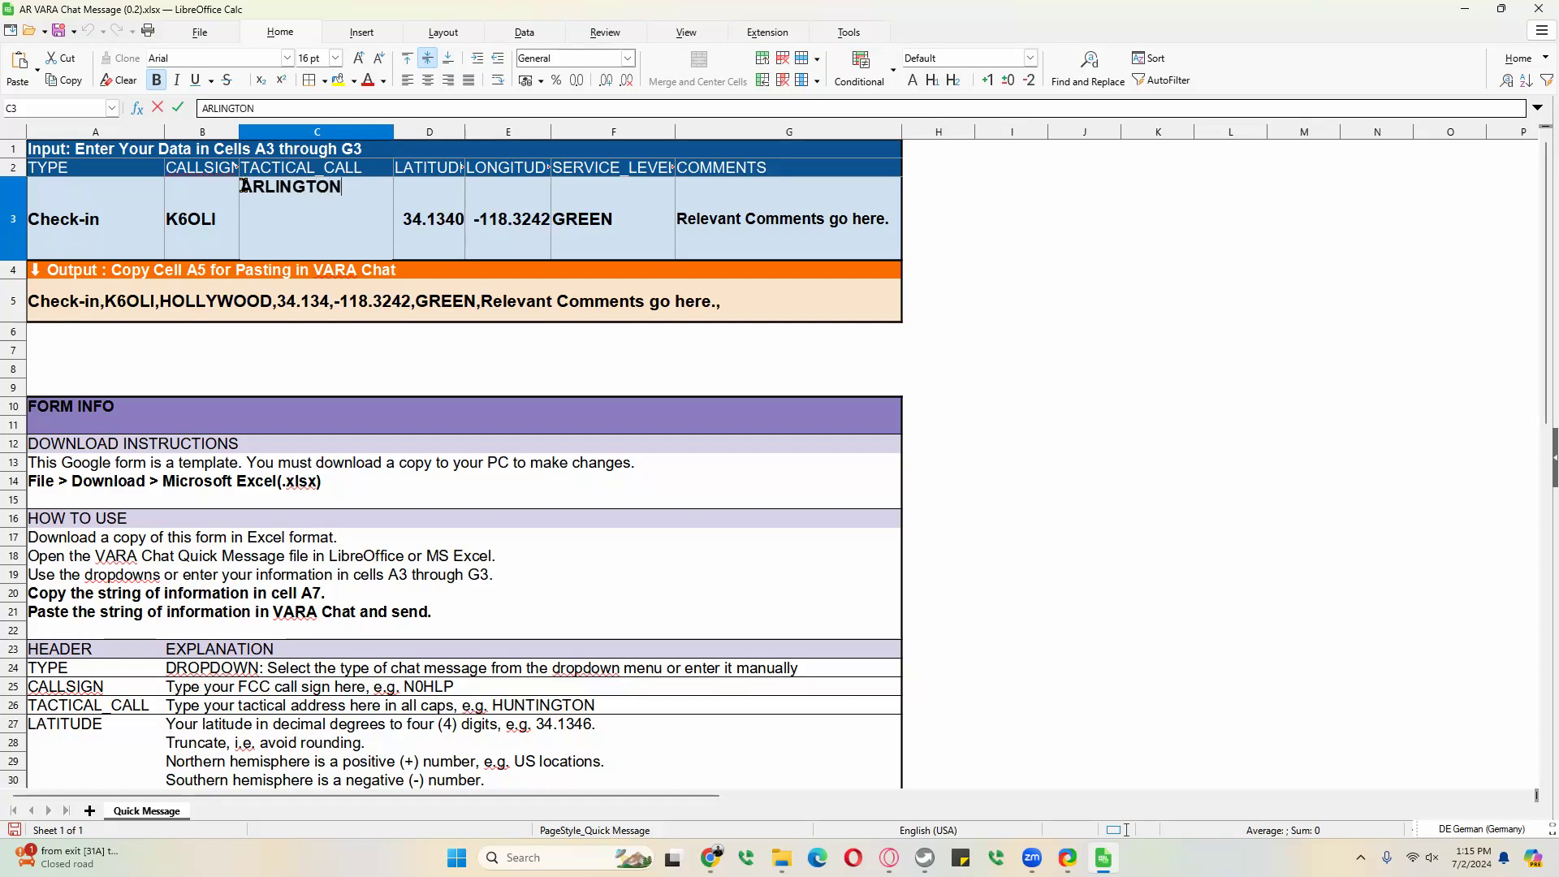
key(Tab)
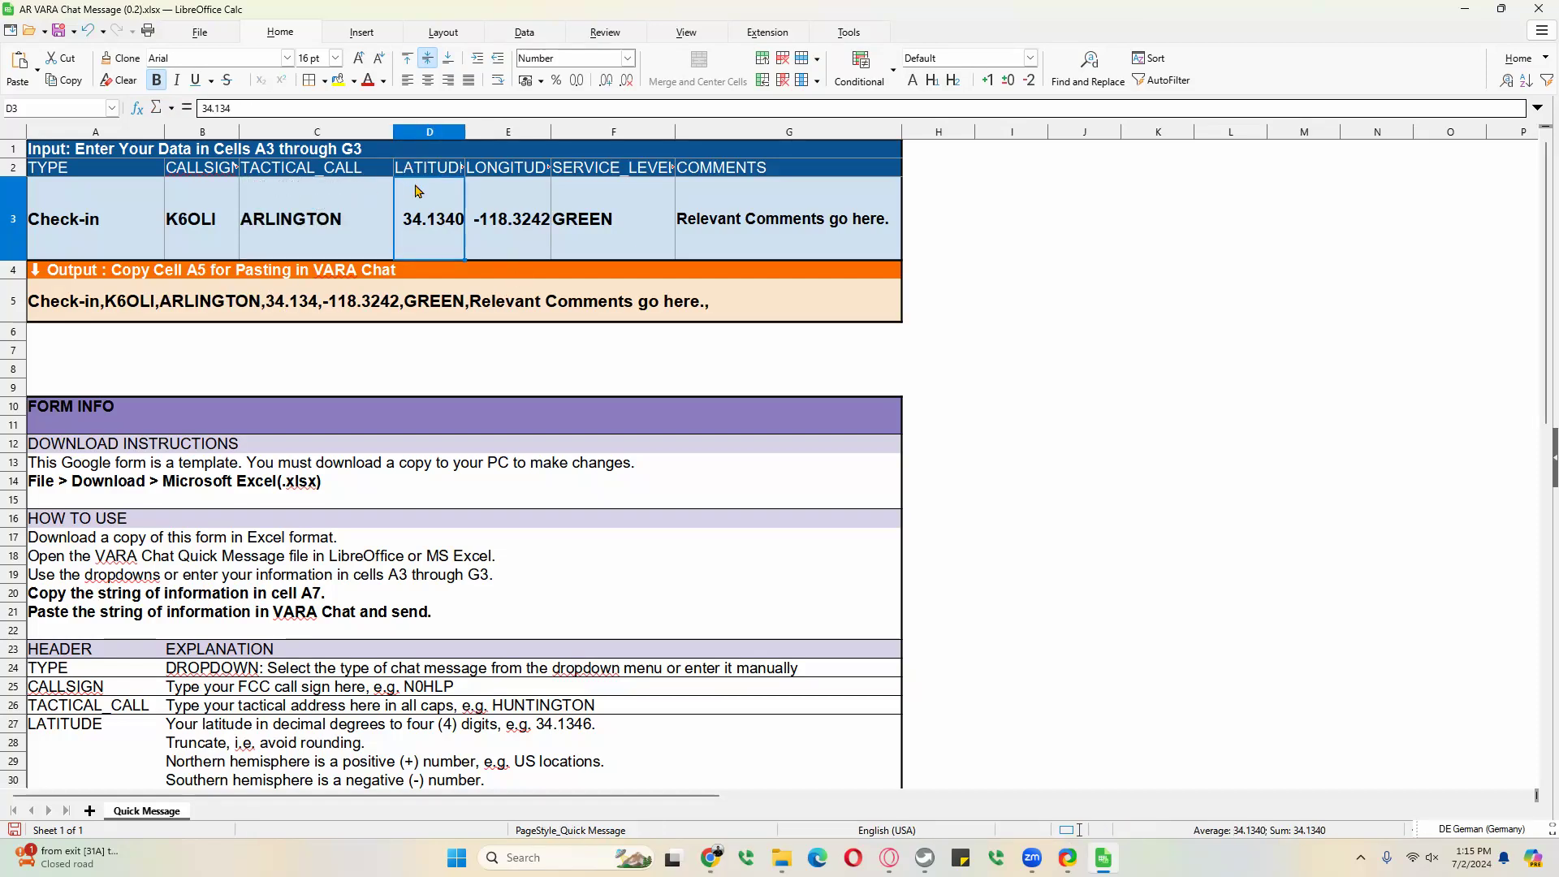
Widen the LATITUDE and LONGITUDE columns and set the latitude in D3 to 34.1287, based on the ShareX coordinates screenshot.
drag(465, 133, 592, 129)
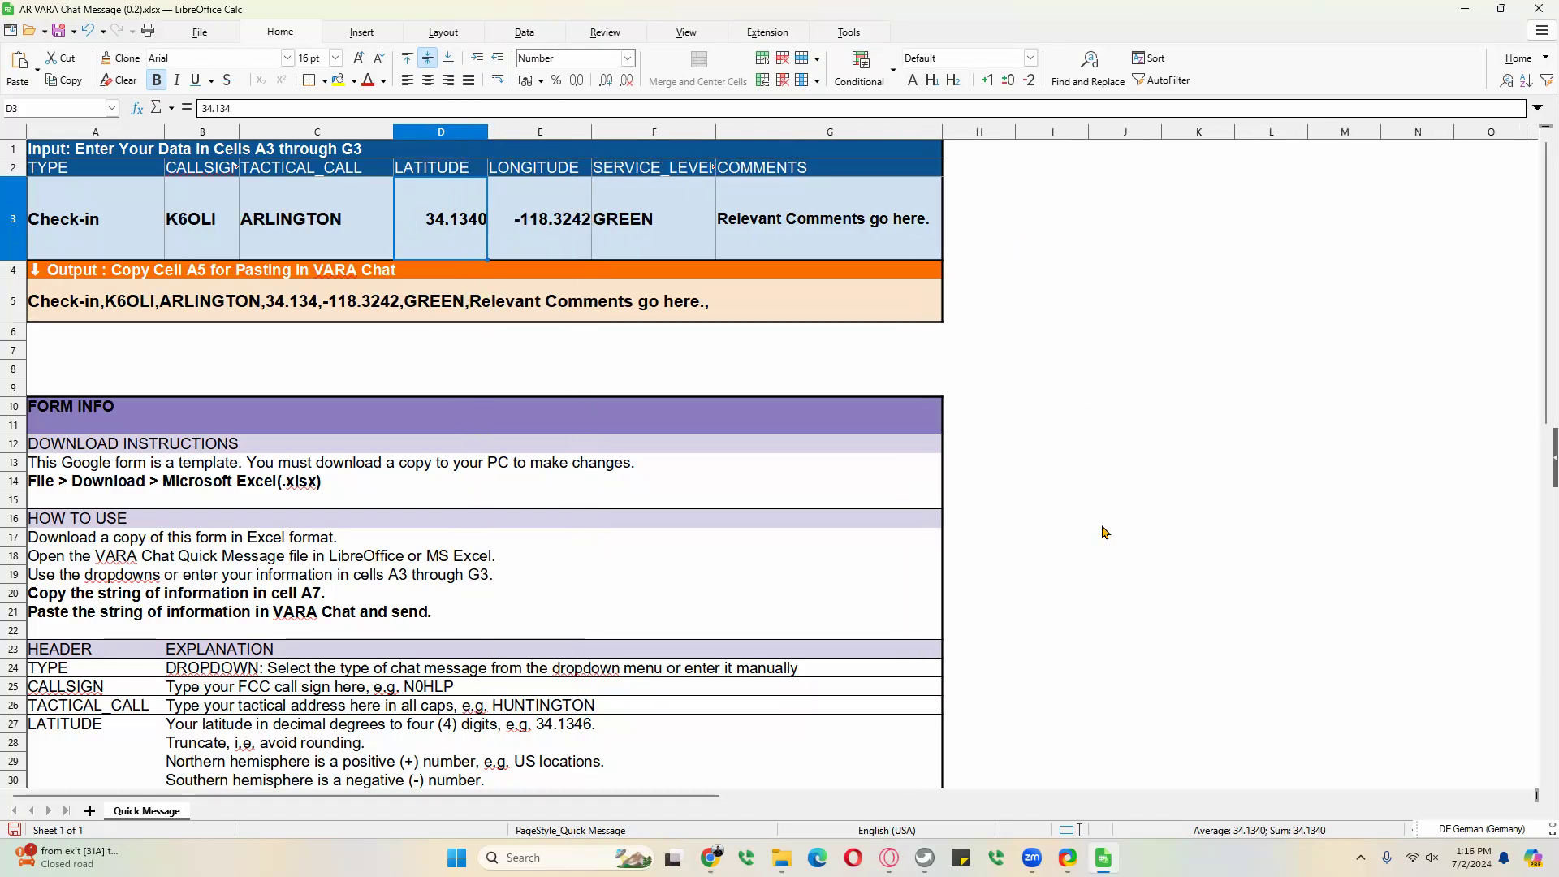
mouse_move(1069, 860)
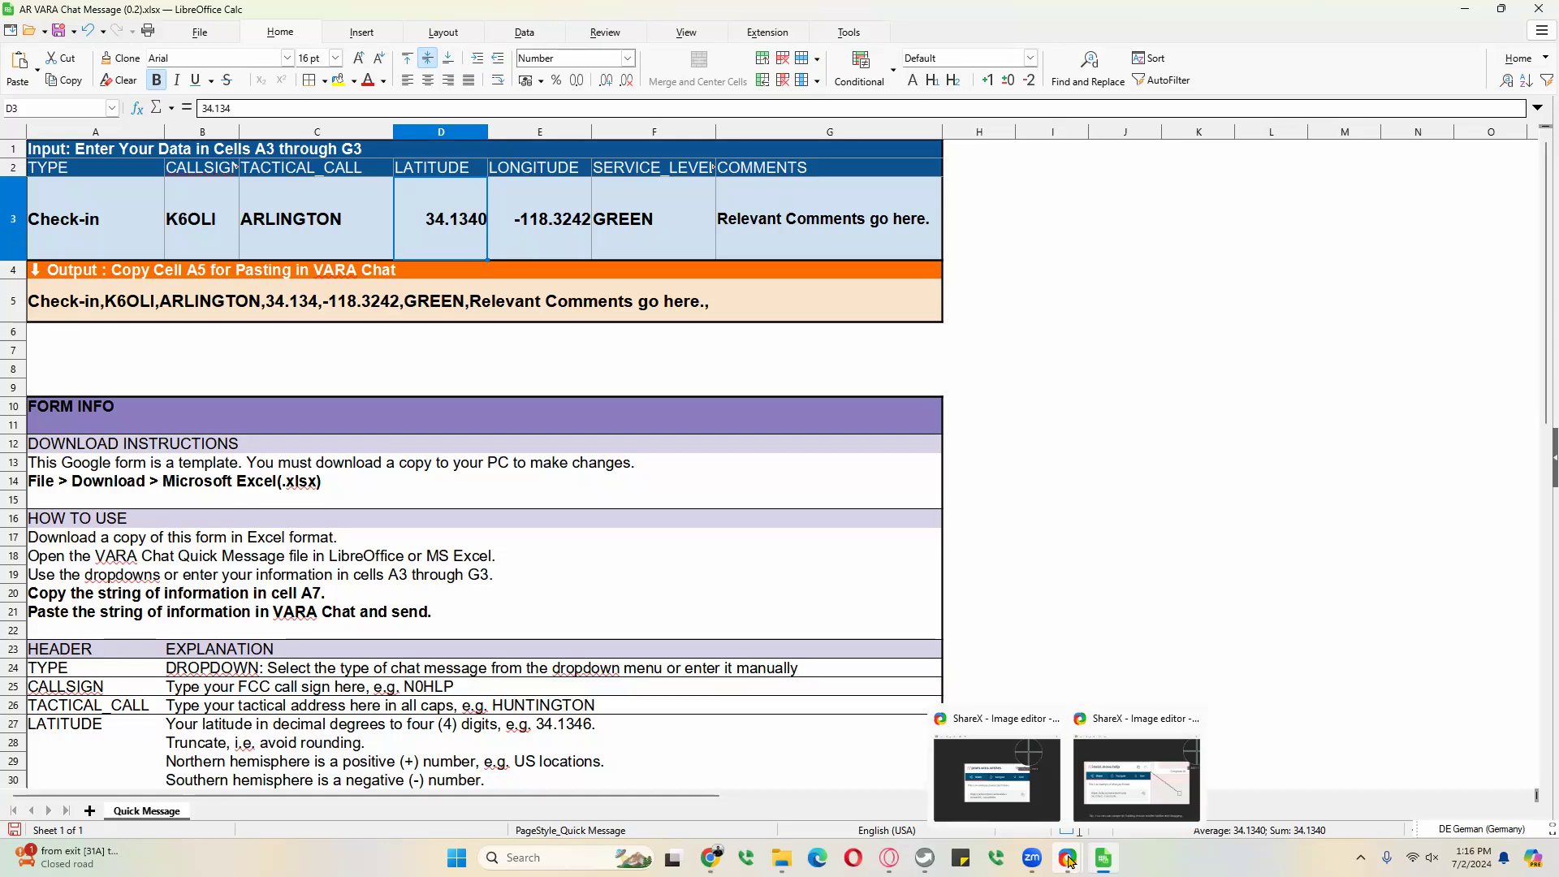
click(997, 778)
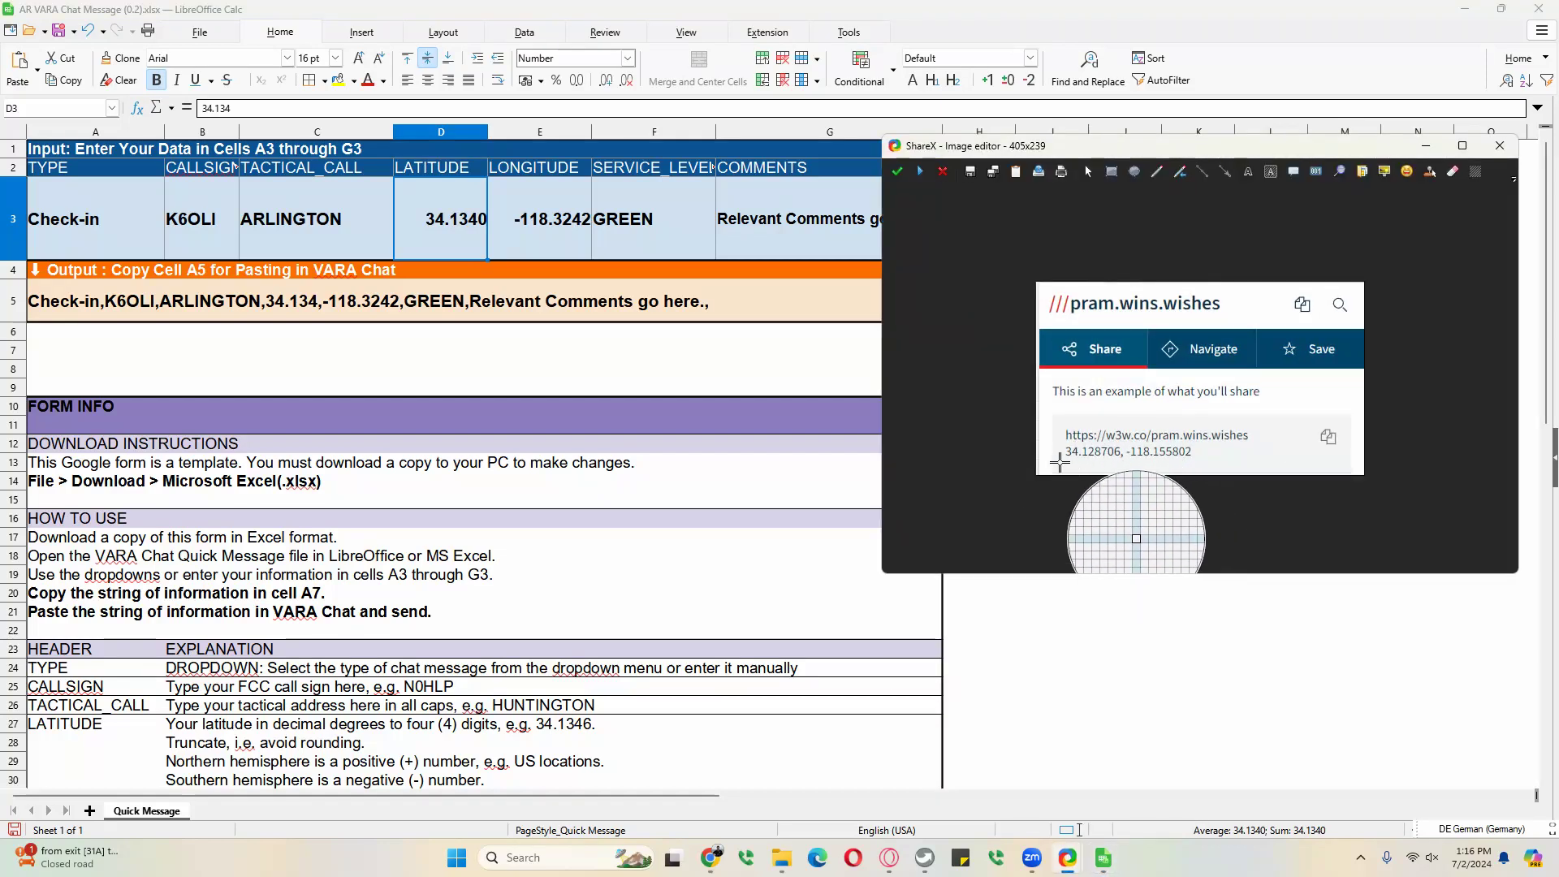
double_click(439, 218)
drag(459, 187, 487, 187)
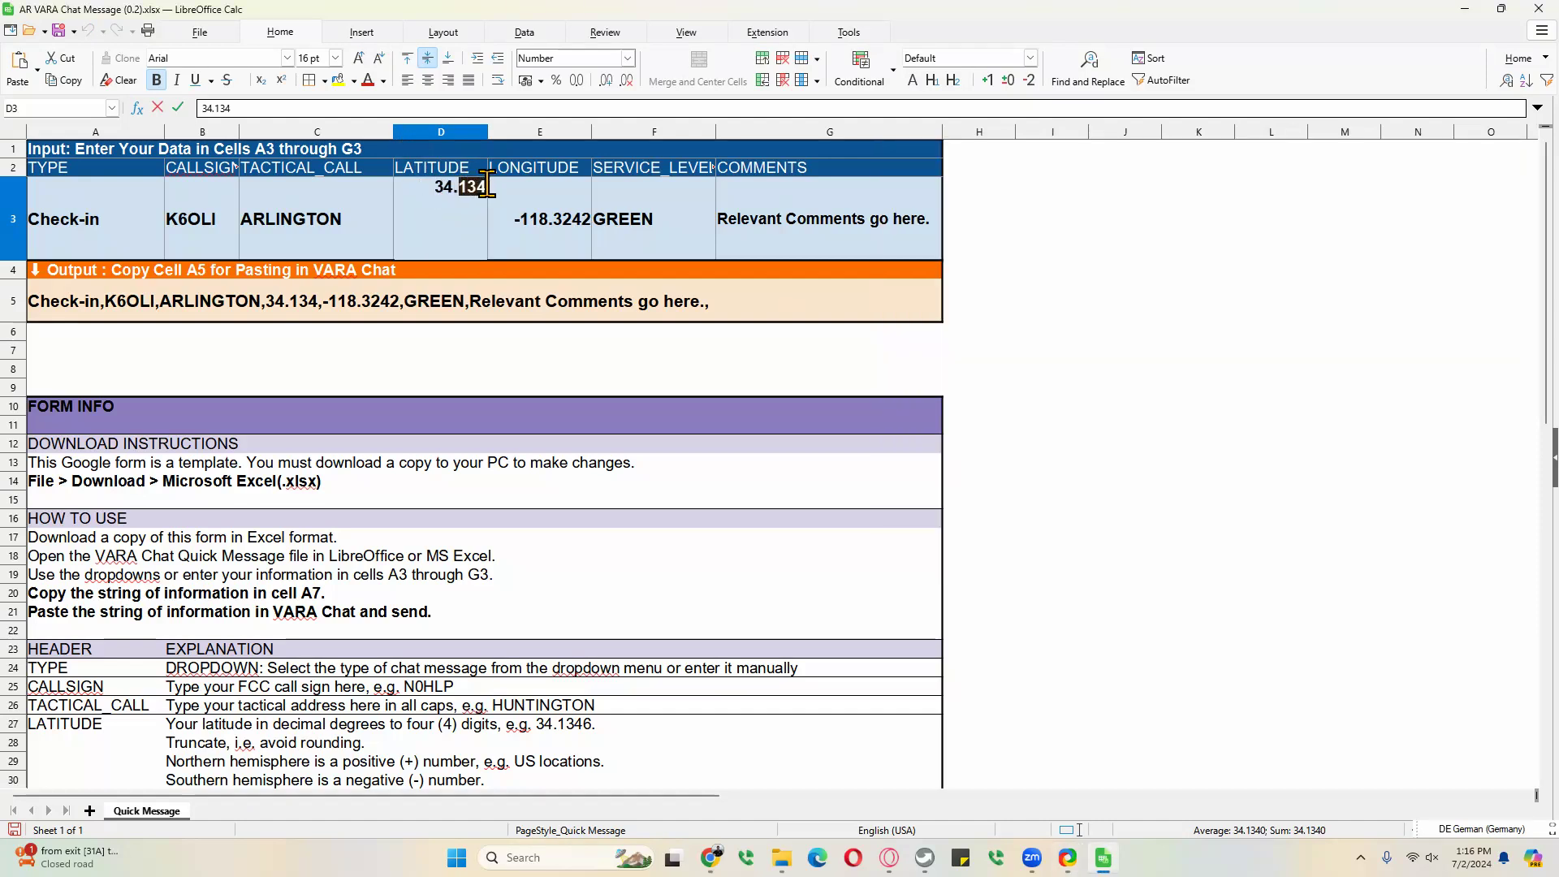
text(1287)
click(508, 218)
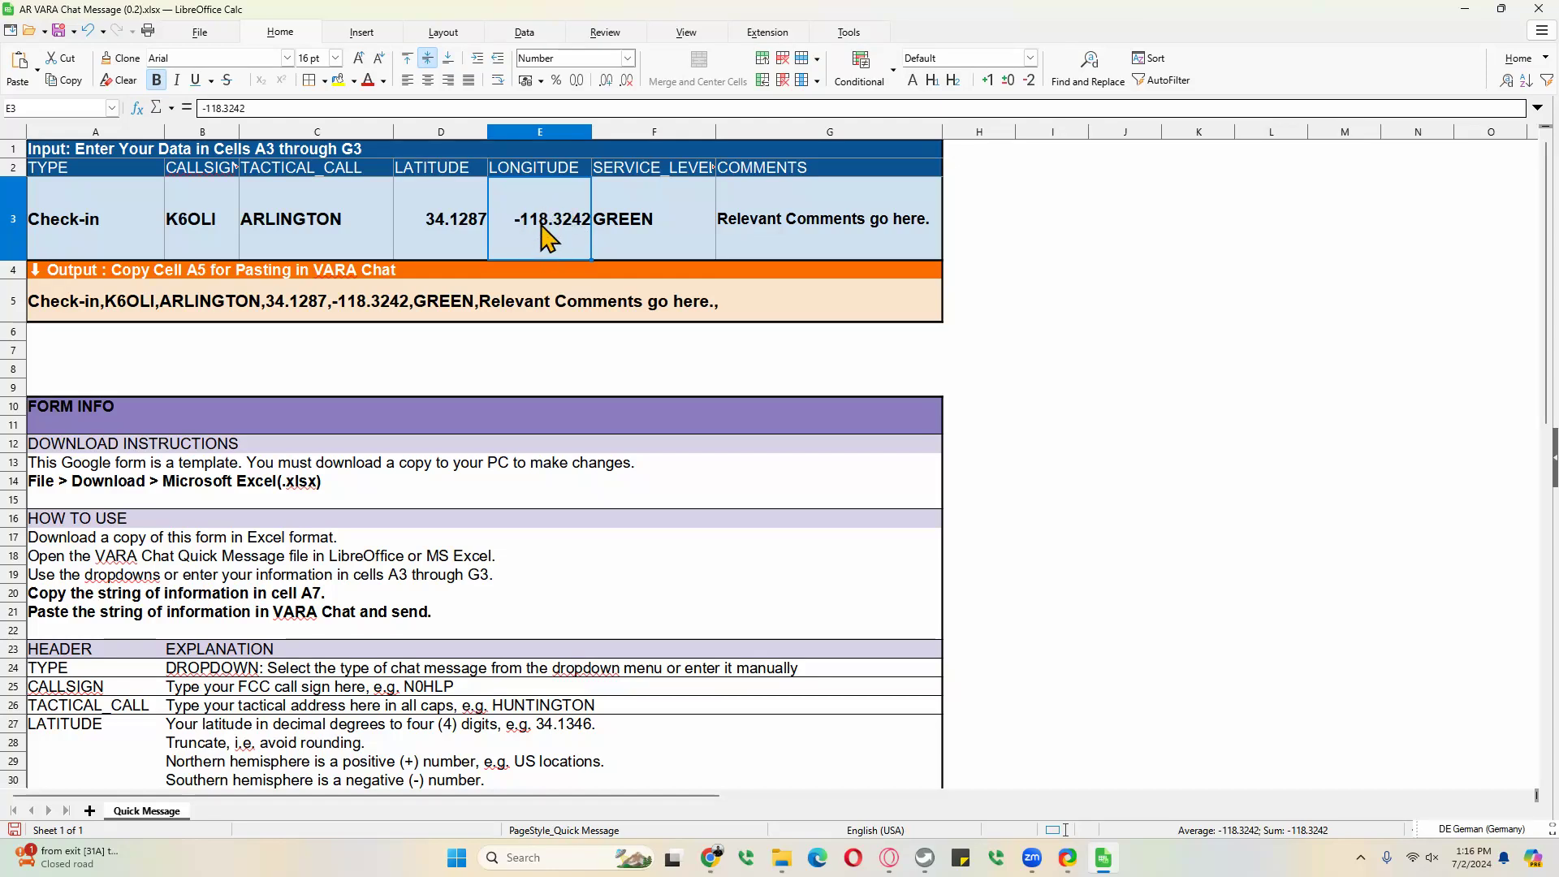
Set the longitude in cell E3 to -118.1558, based on the coordinates in the ShareX screenshot.
mouse_move(1068, 859)
click(1026, 792)
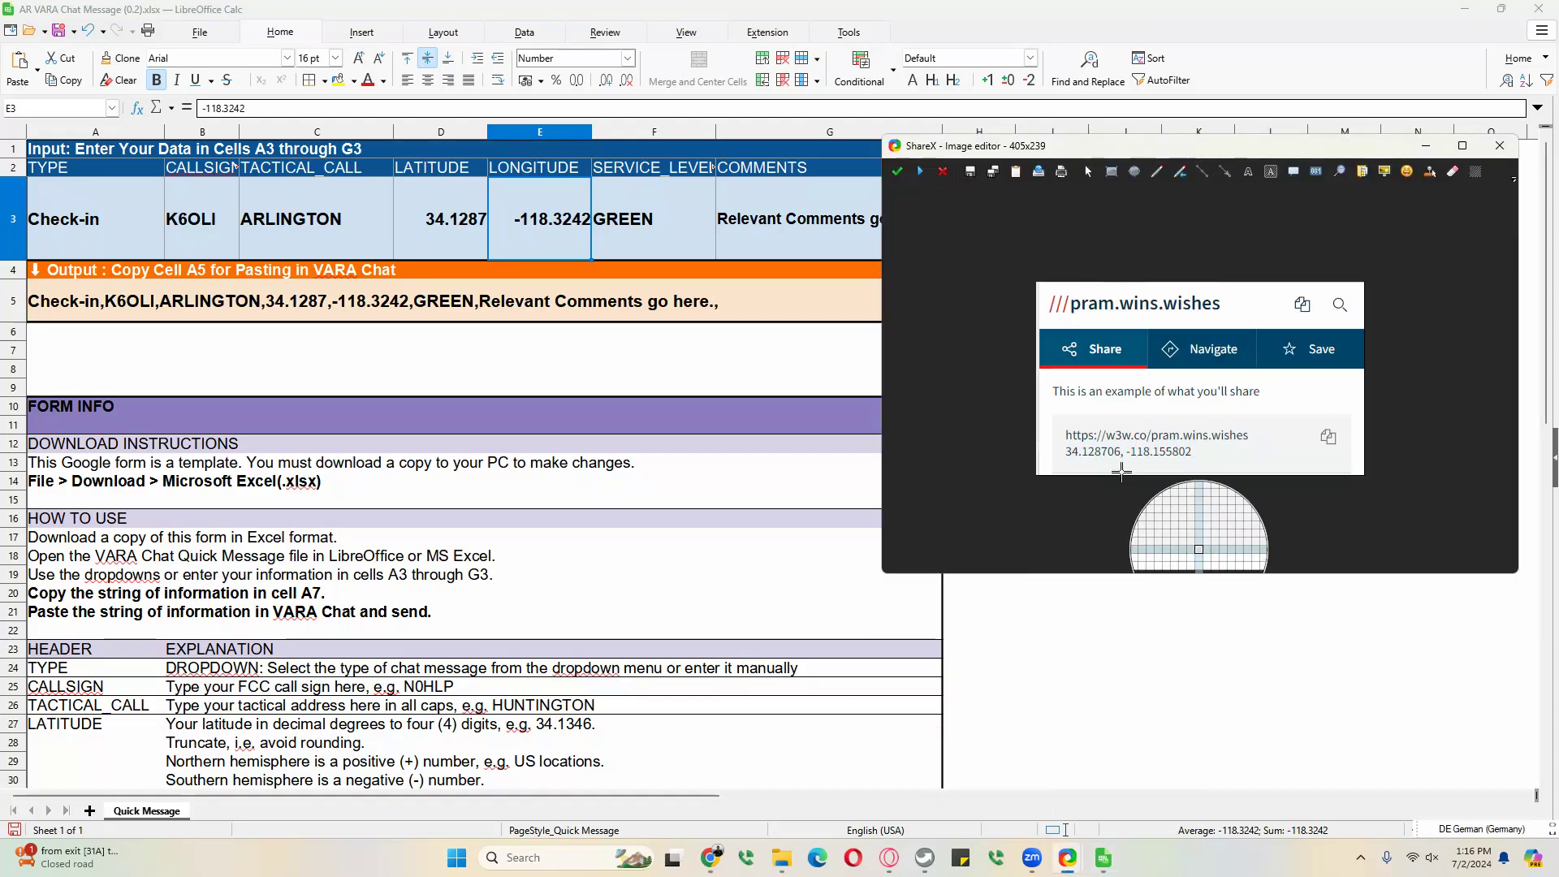
double_click(552, 193)
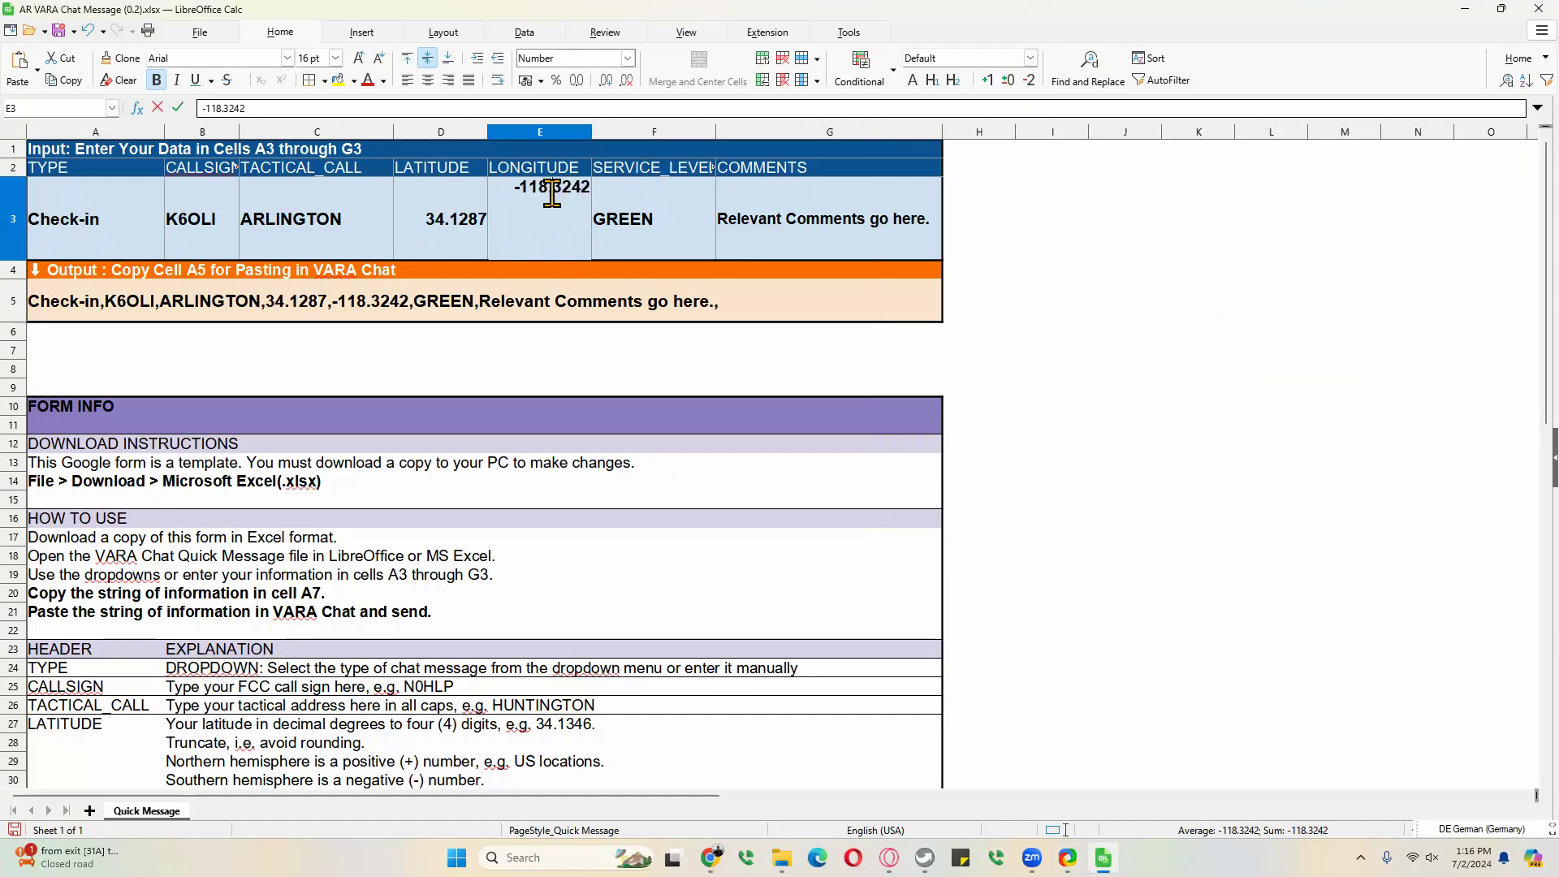
drag(554, 187, 571, 185)
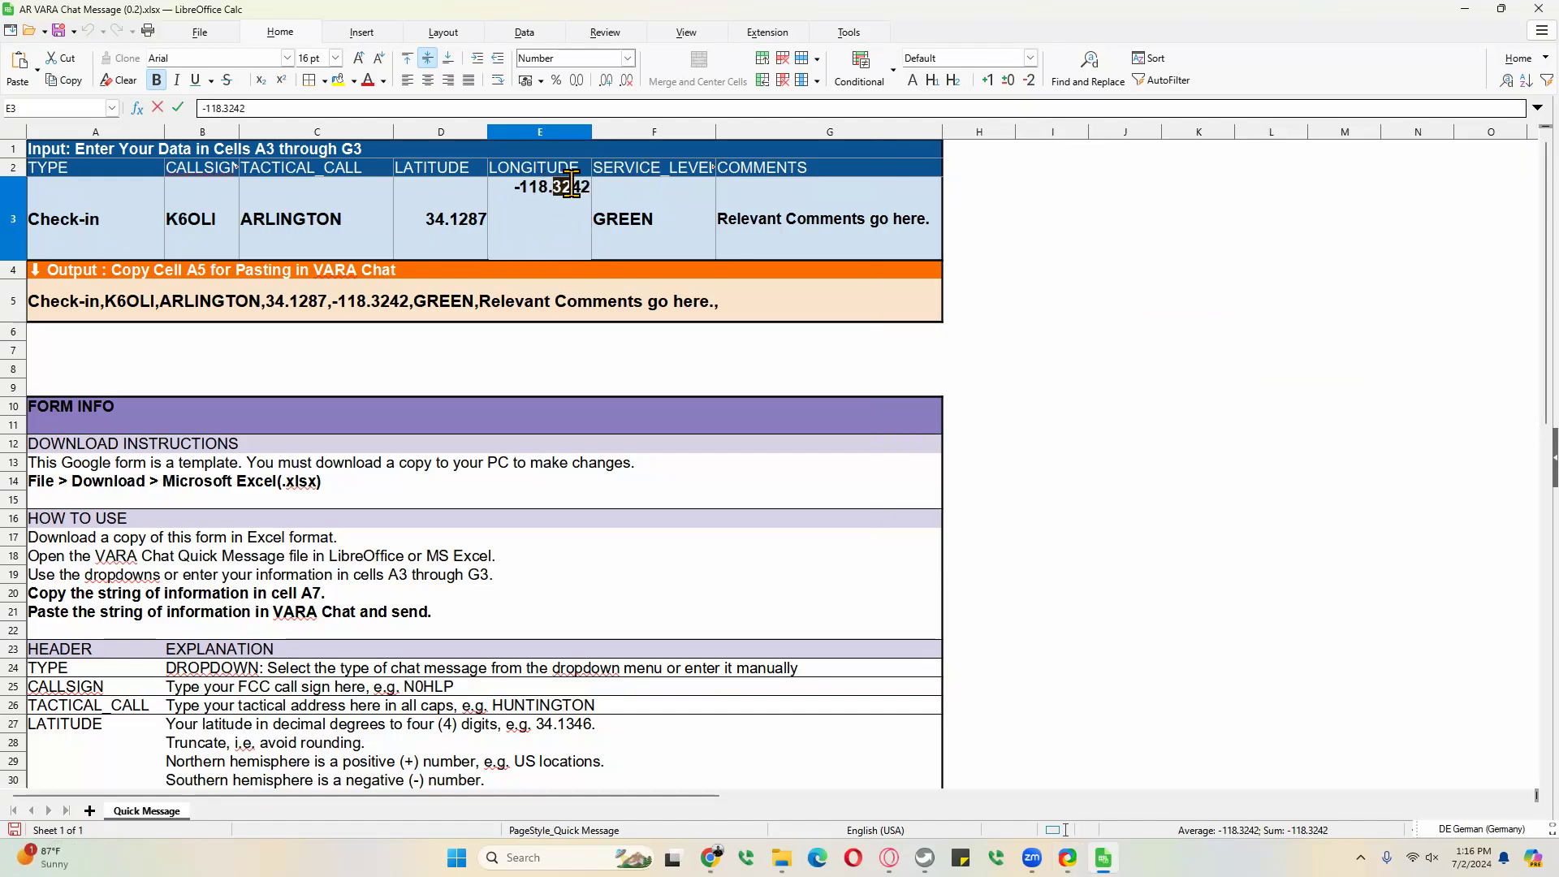
text(1558)
key(Delete)
key(Delete)
key(Return)
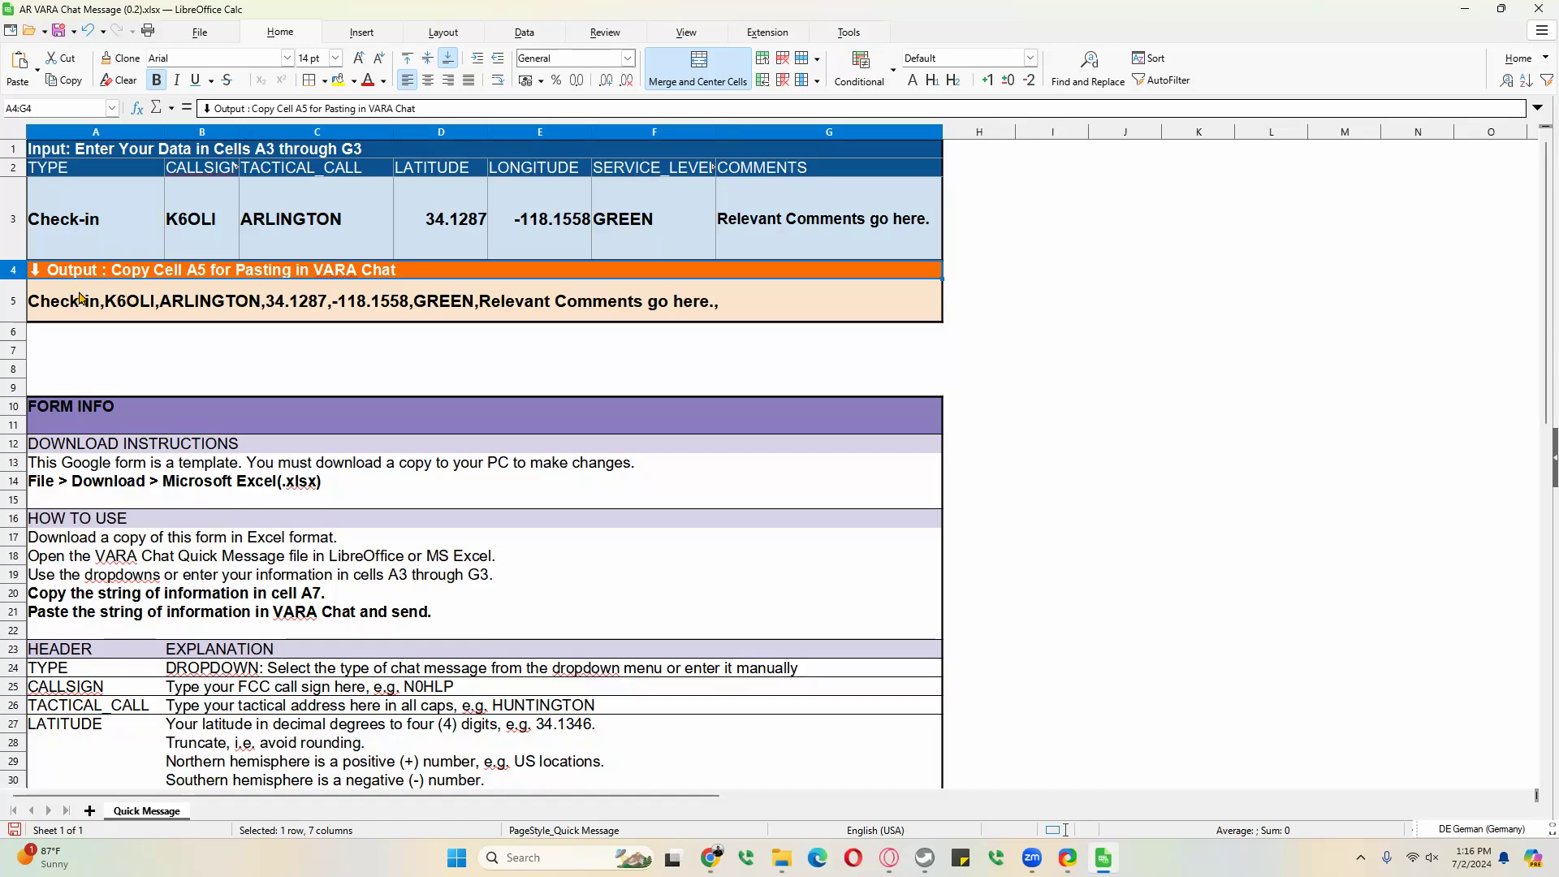
Check the latitude and longitude entered in row 3 against the coordinates in the ShareX screenshot.
mouse_move(1048, 848)
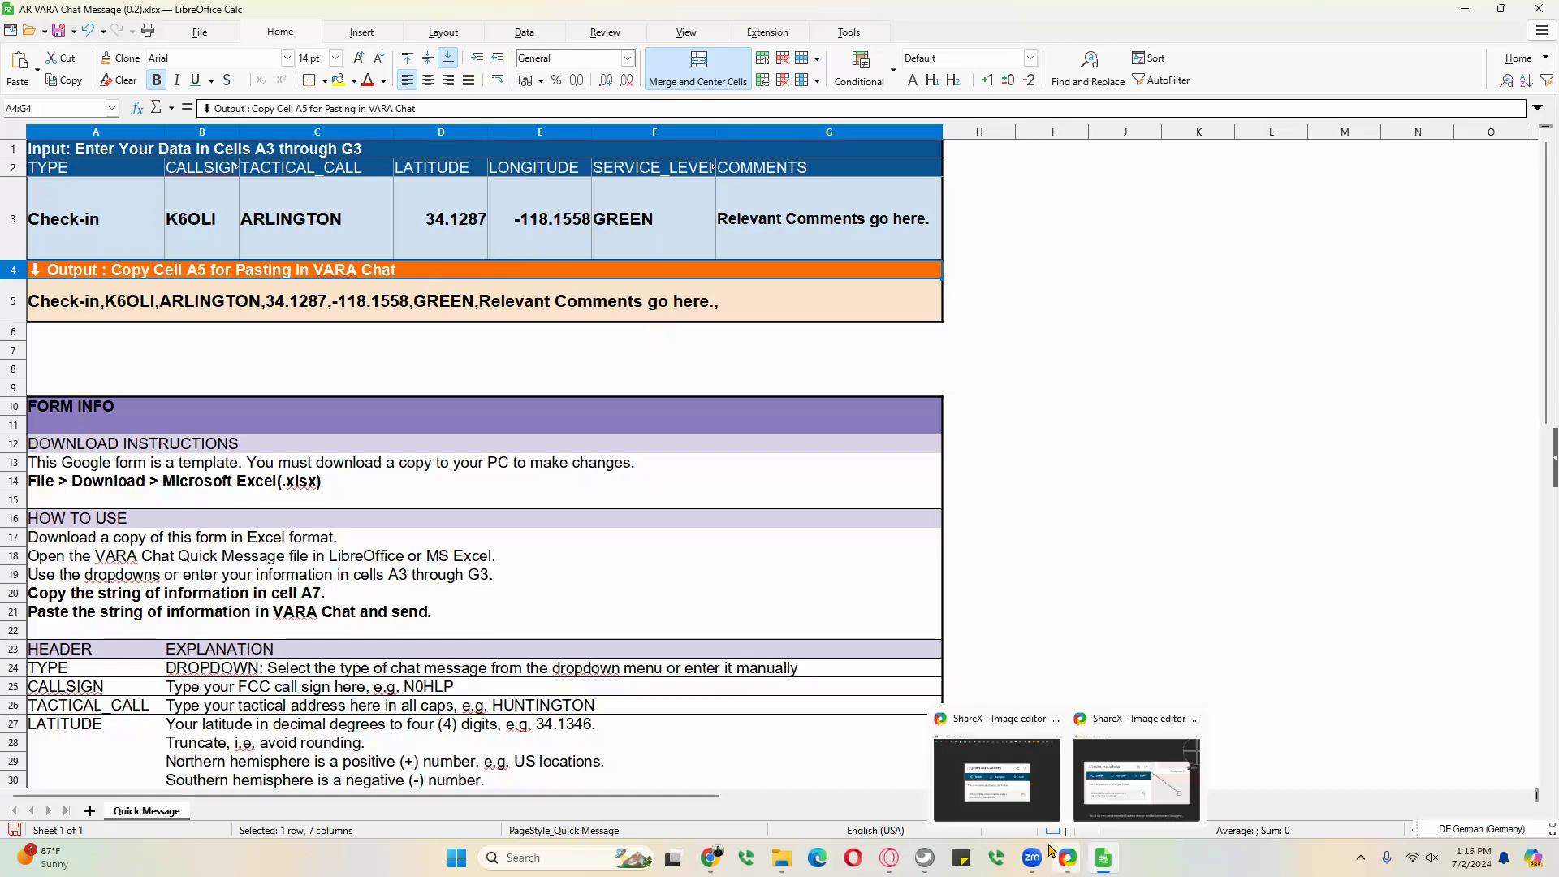
click(997, 775)
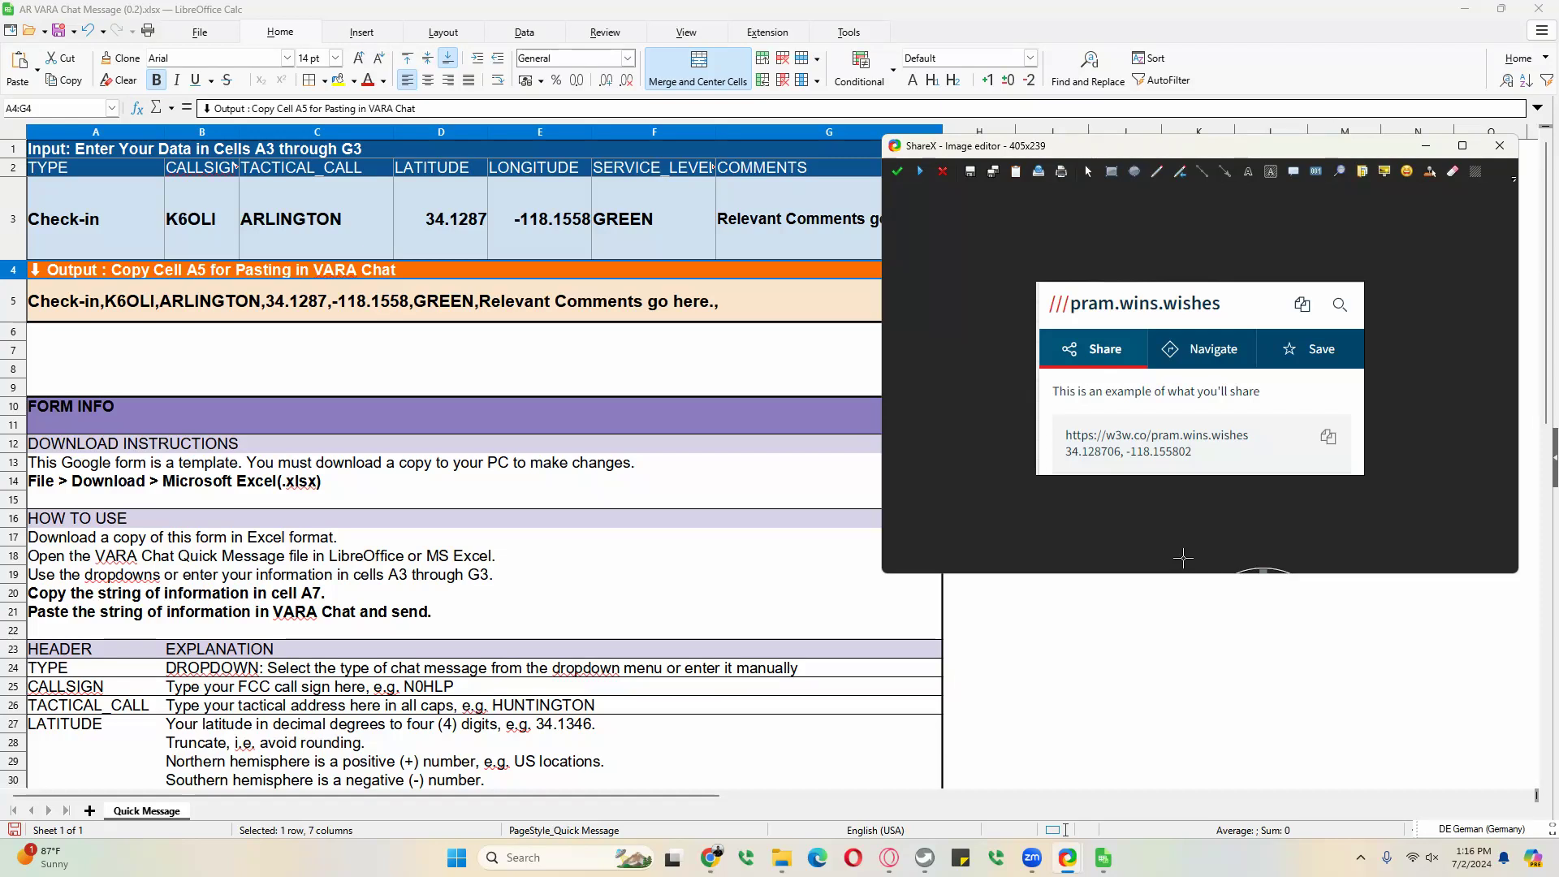
Widen the SERVICE_LEVEL column to fit its header and set the service level in cell F3 to YELLOW after trying N/A.
click(646, 229)
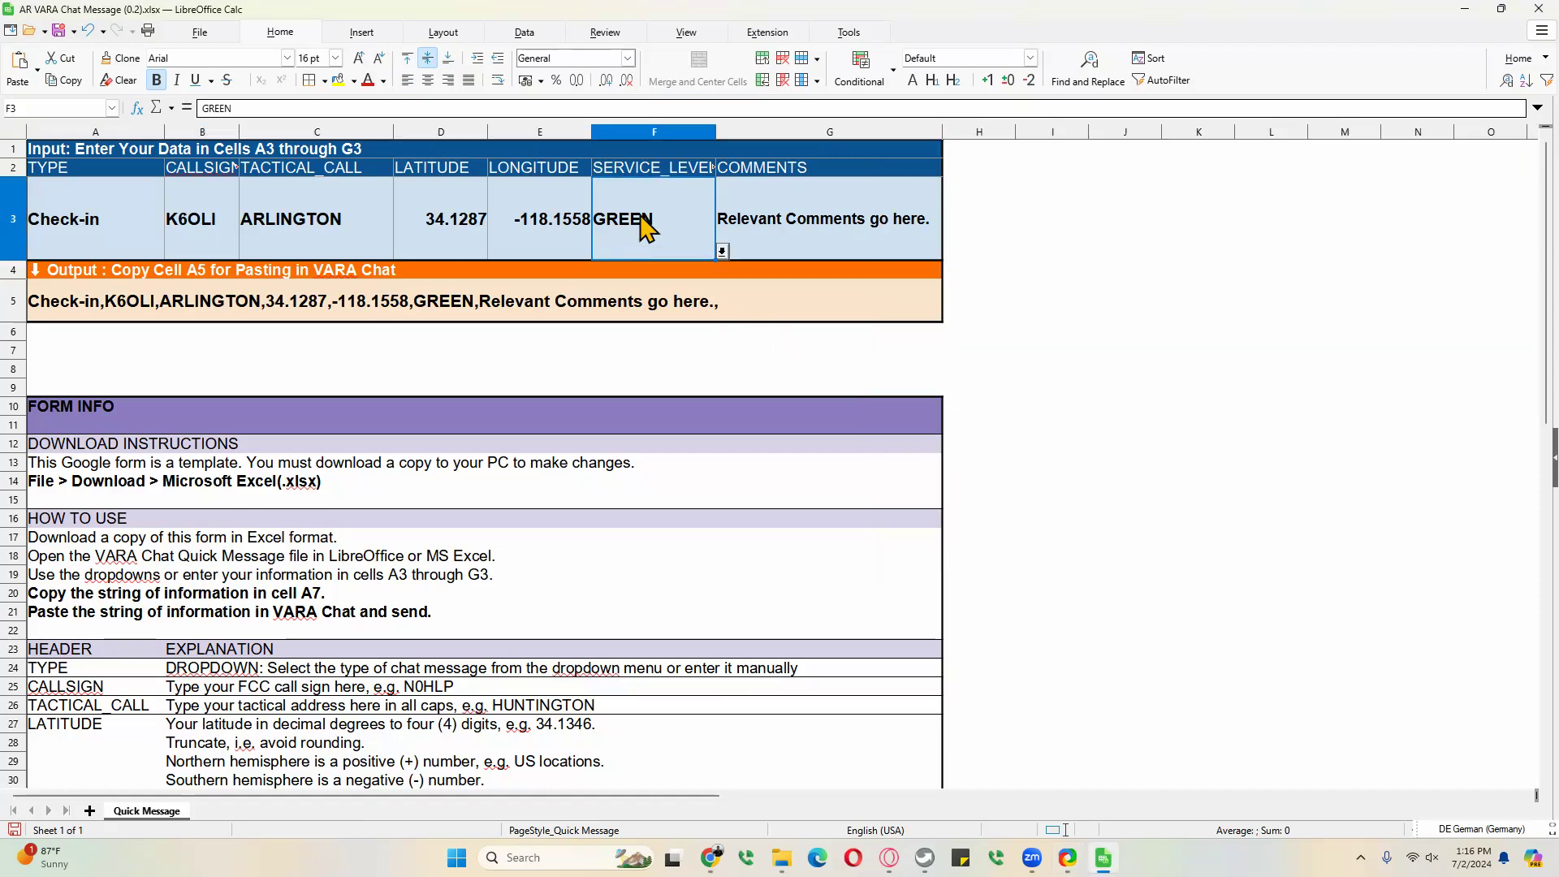
drag(716, 126, 744, 126)
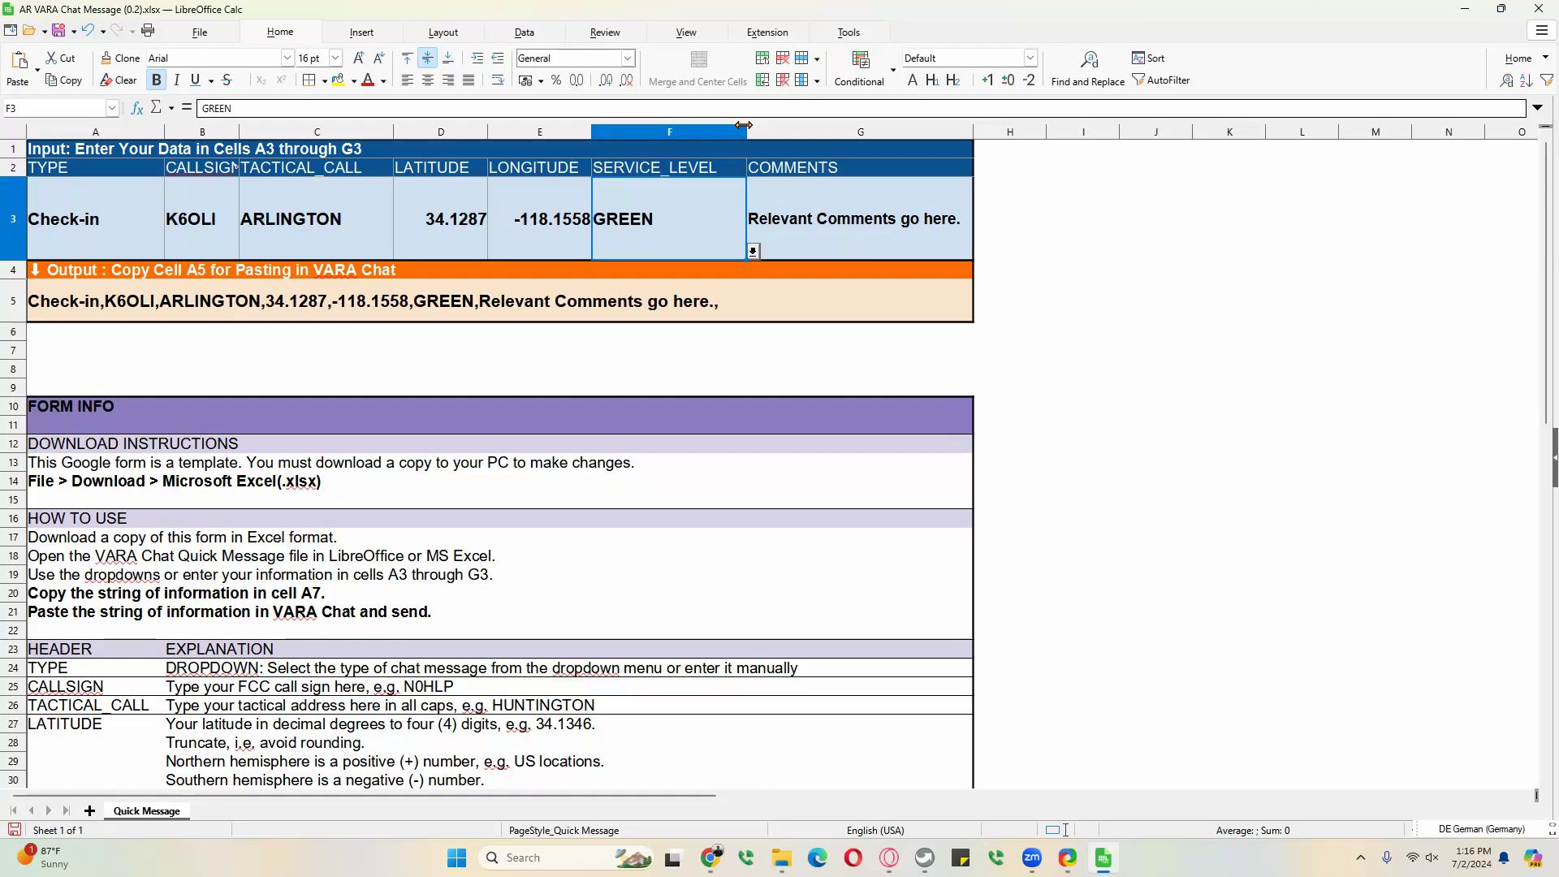
click(754, 251)
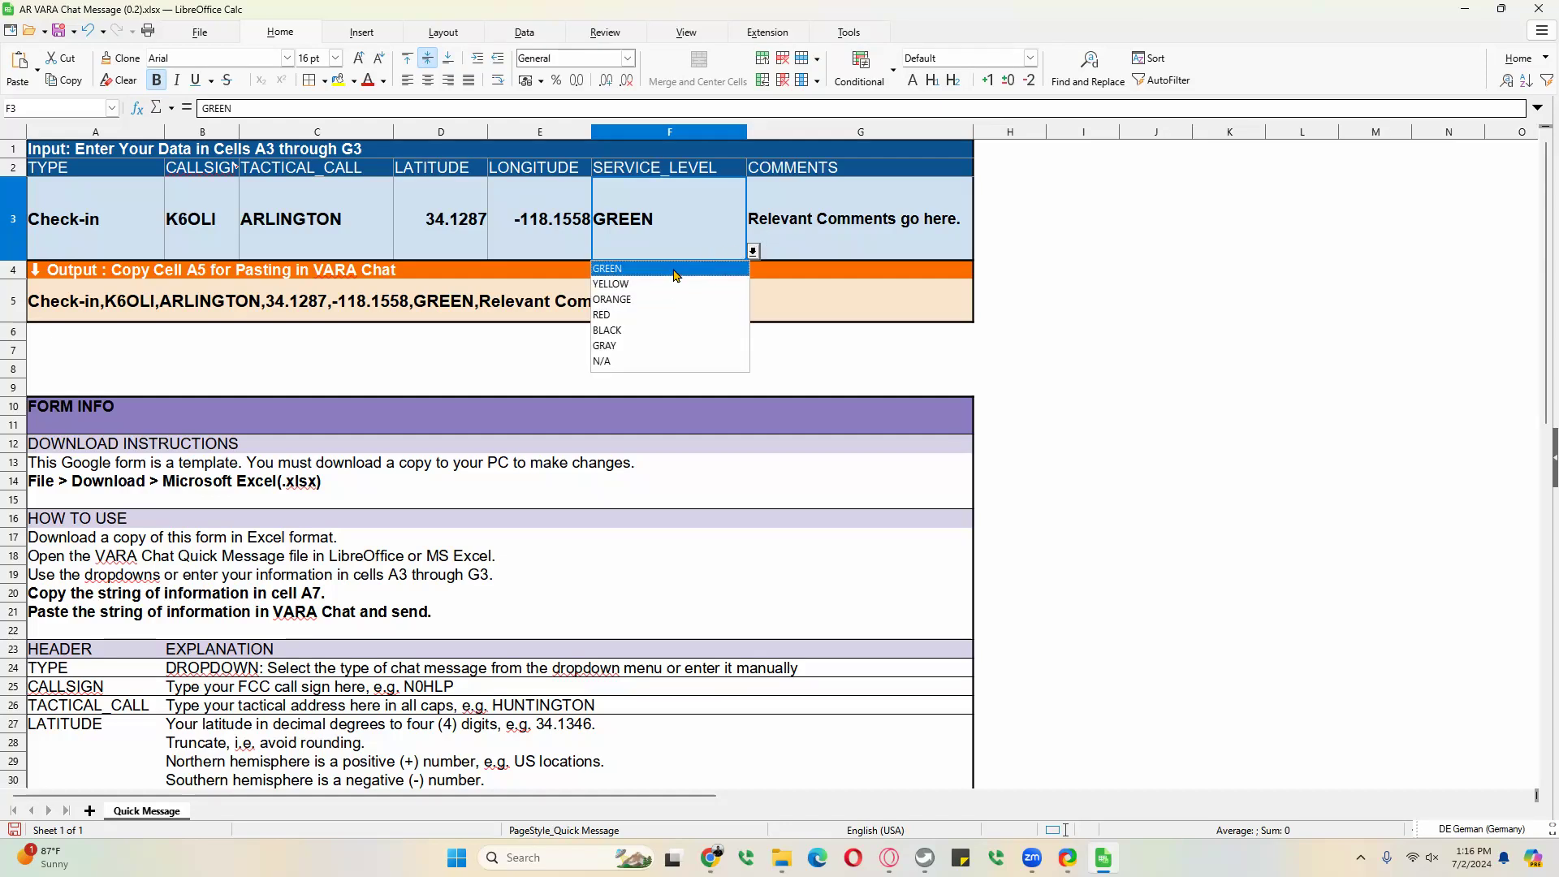
click(671, 362)
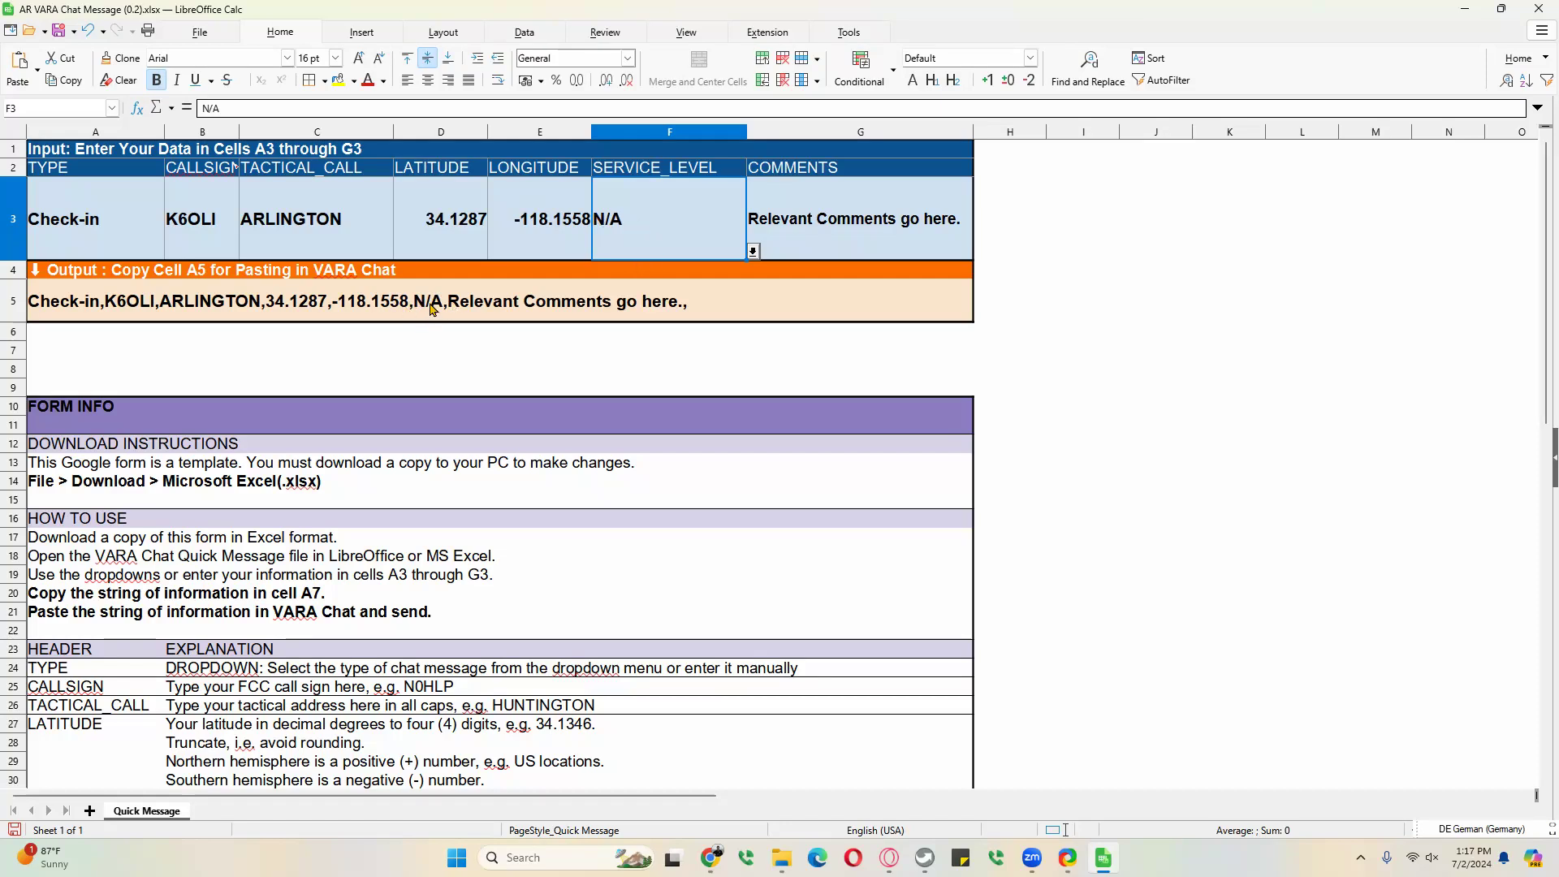
click(755, 252)
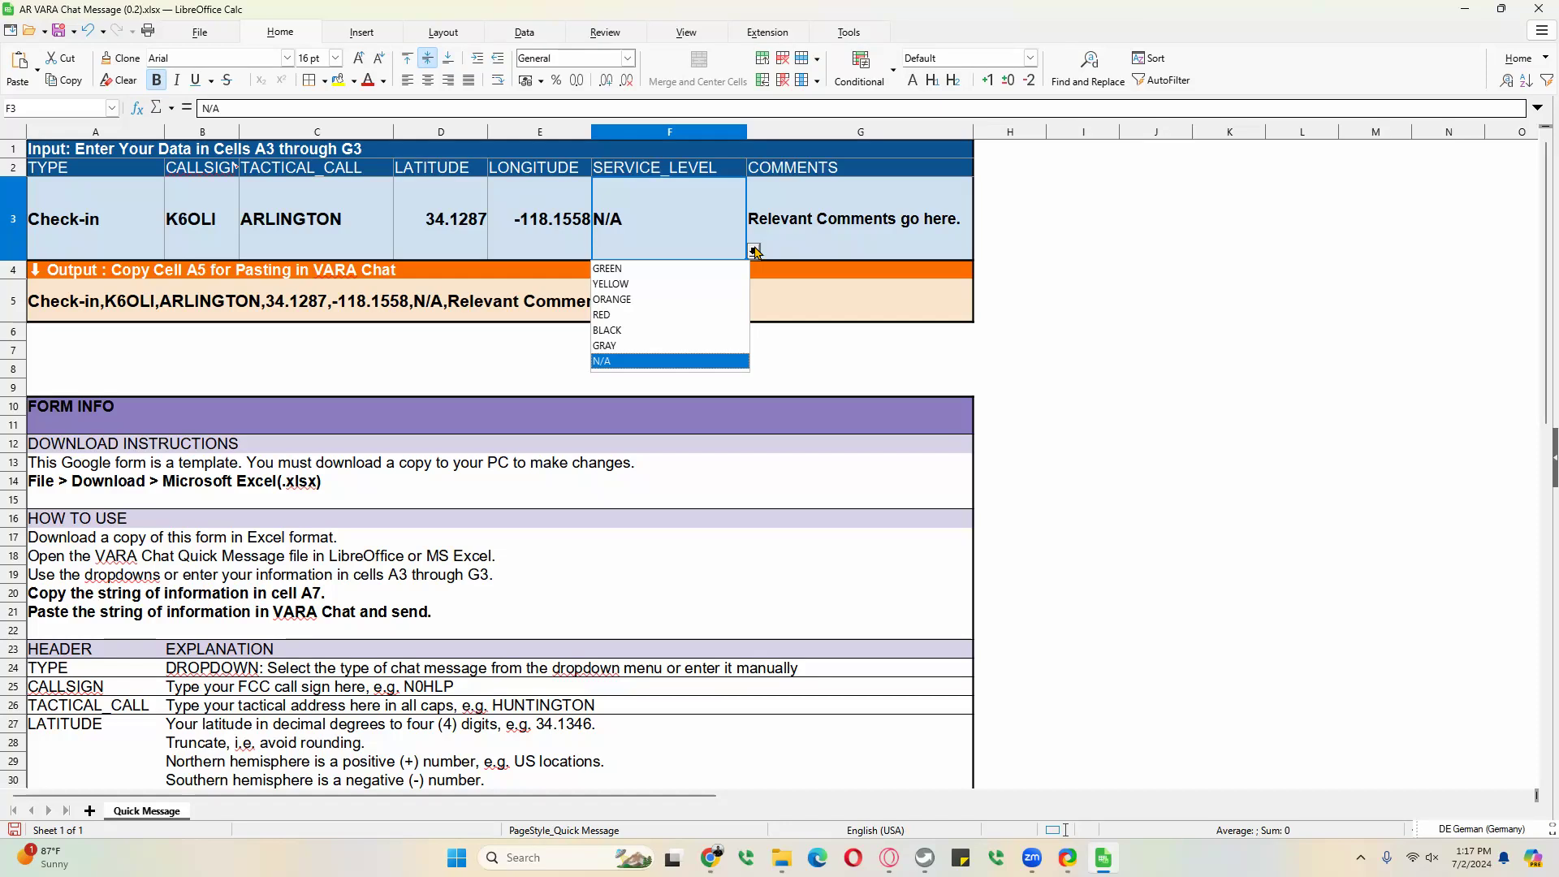
click(672, 284)
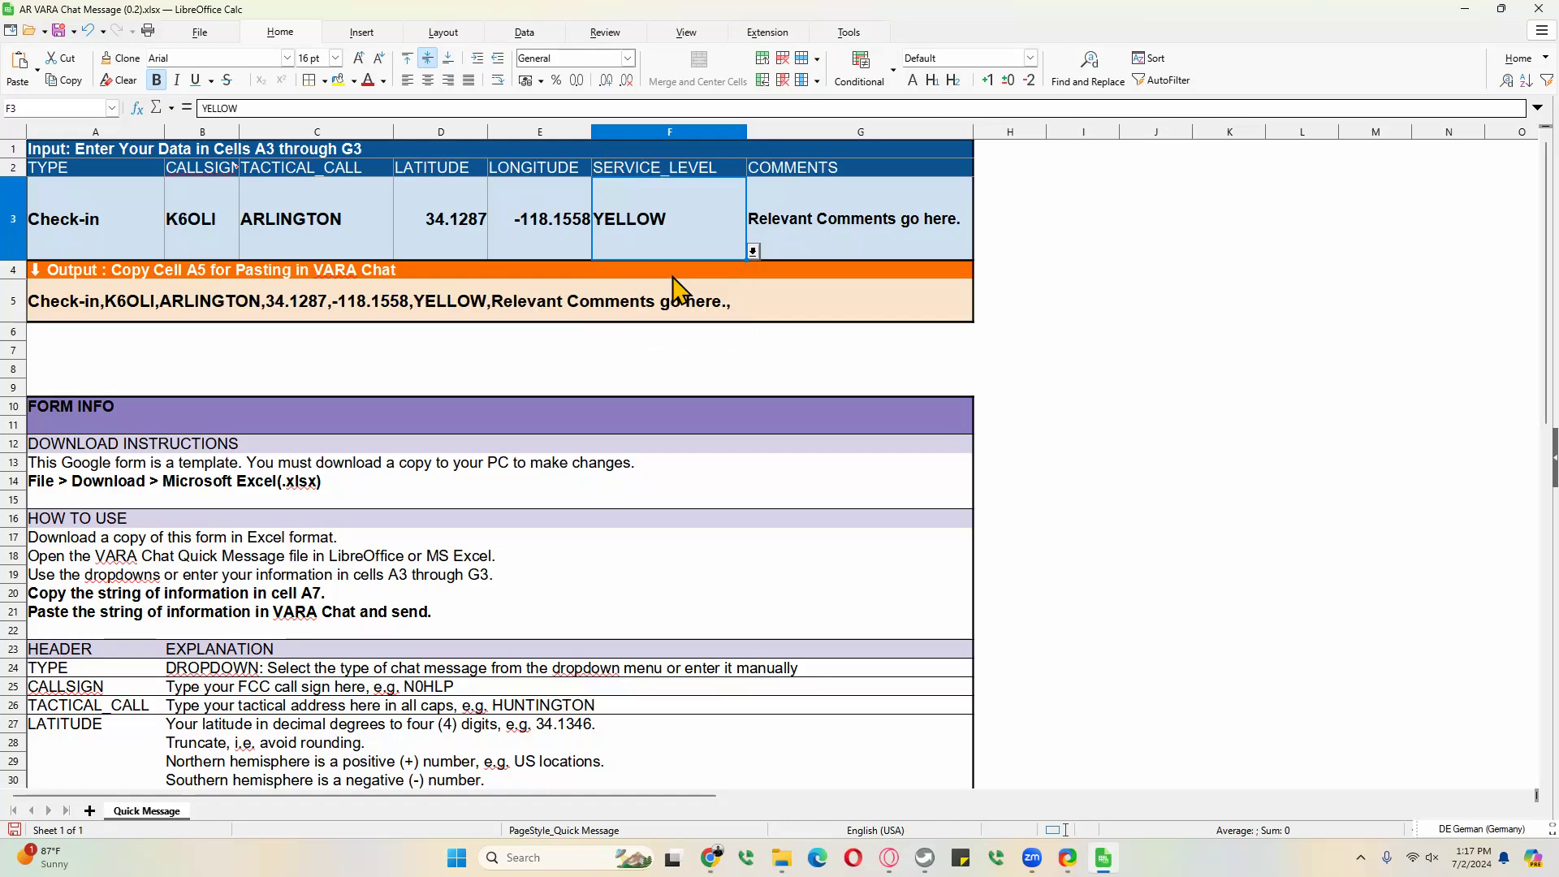
Replace the placeholder comment in cell G3 with "Stand by for HSA".
triple_click(841, 222)
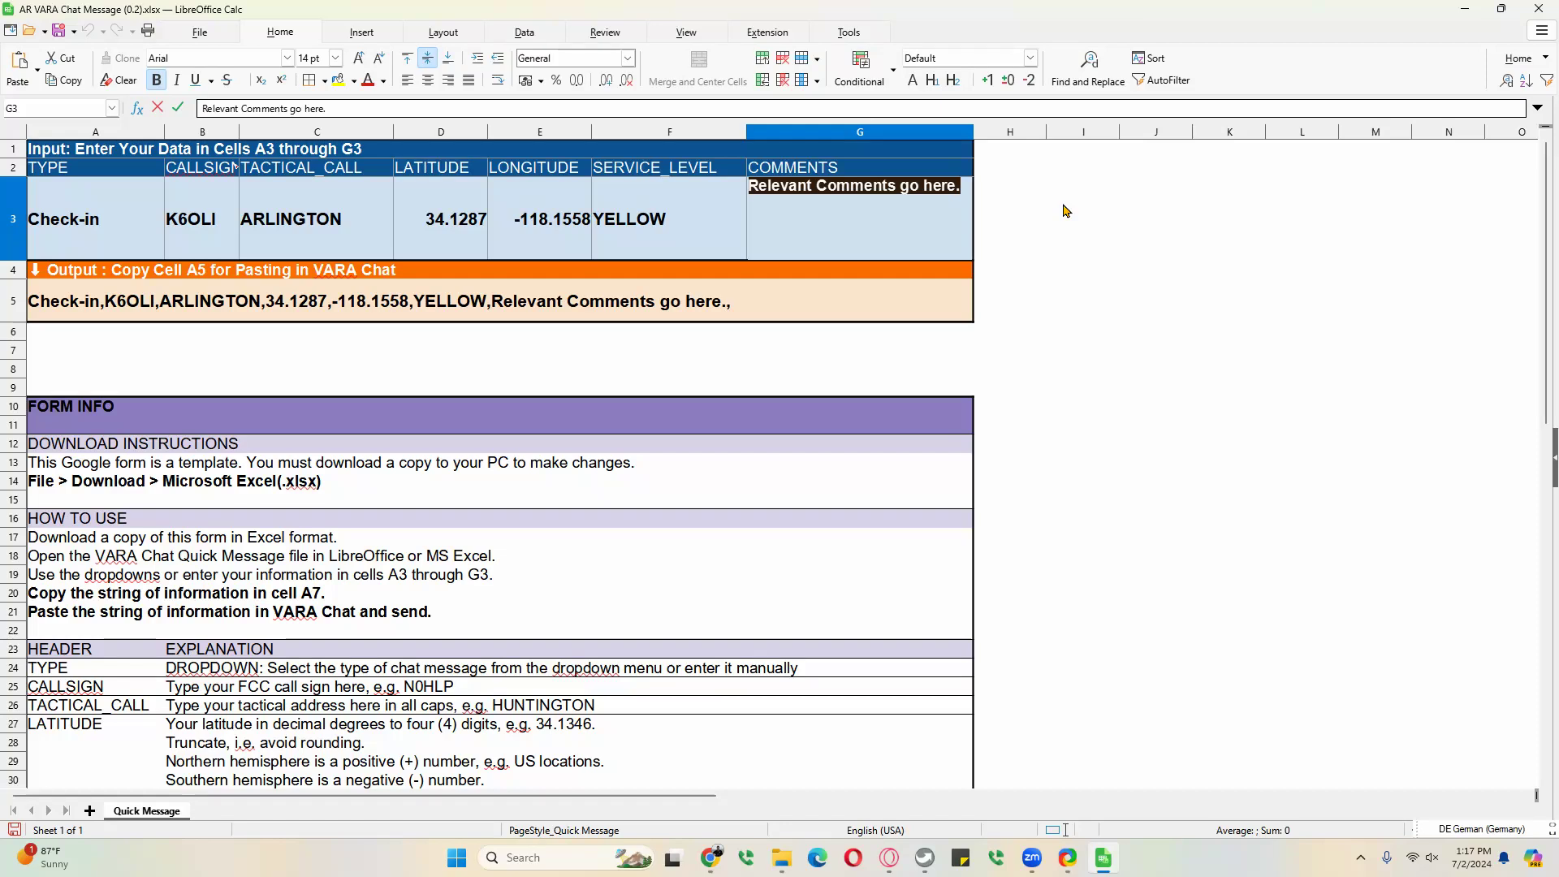
key(BackSpace)
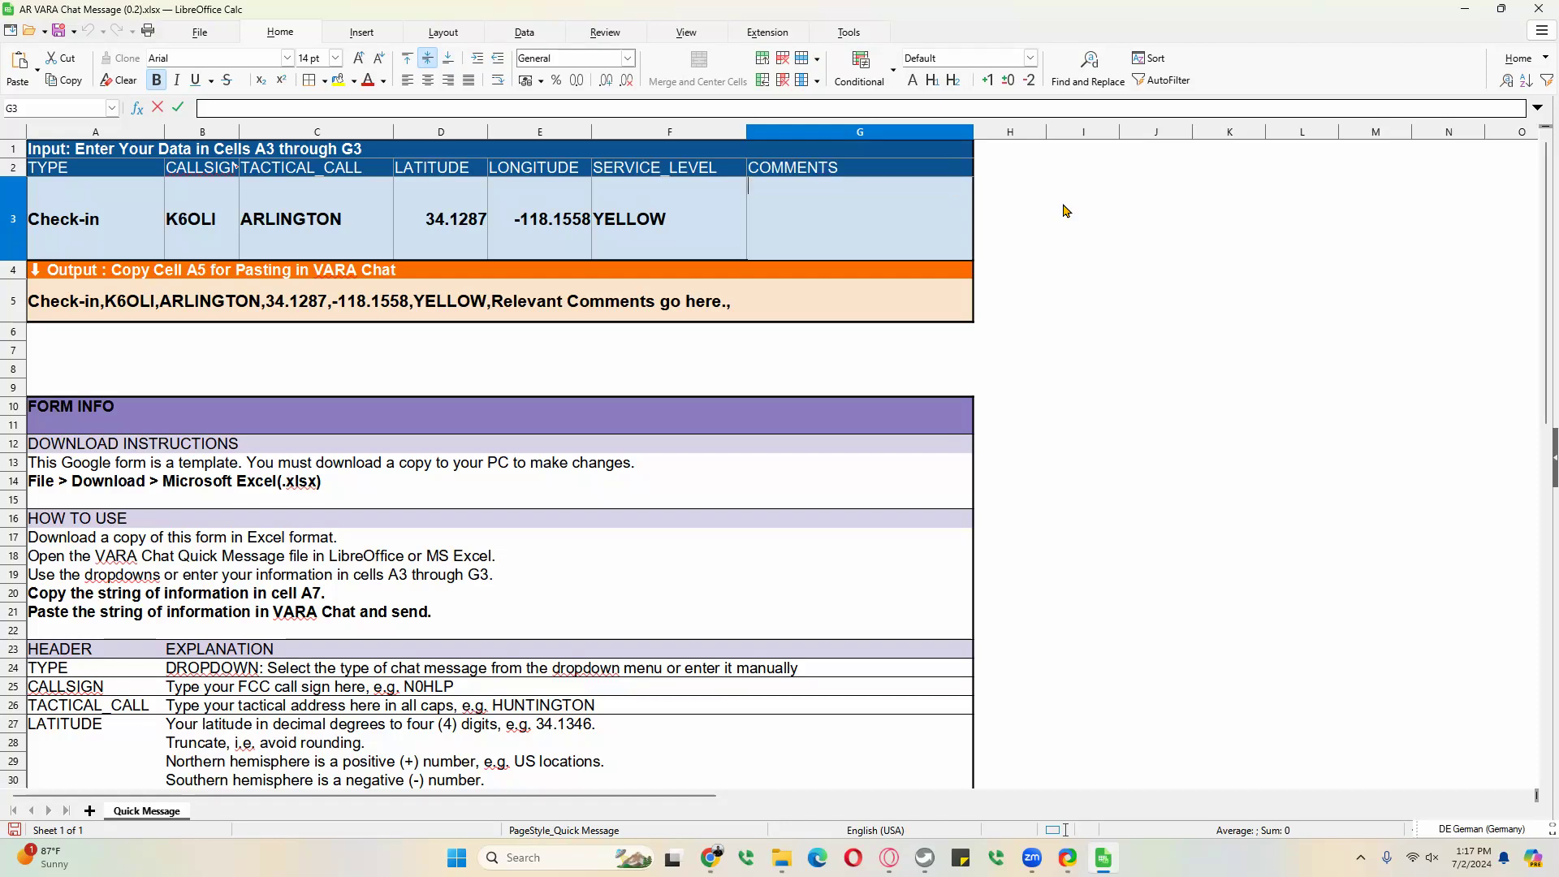
text(Stand by for HSA)
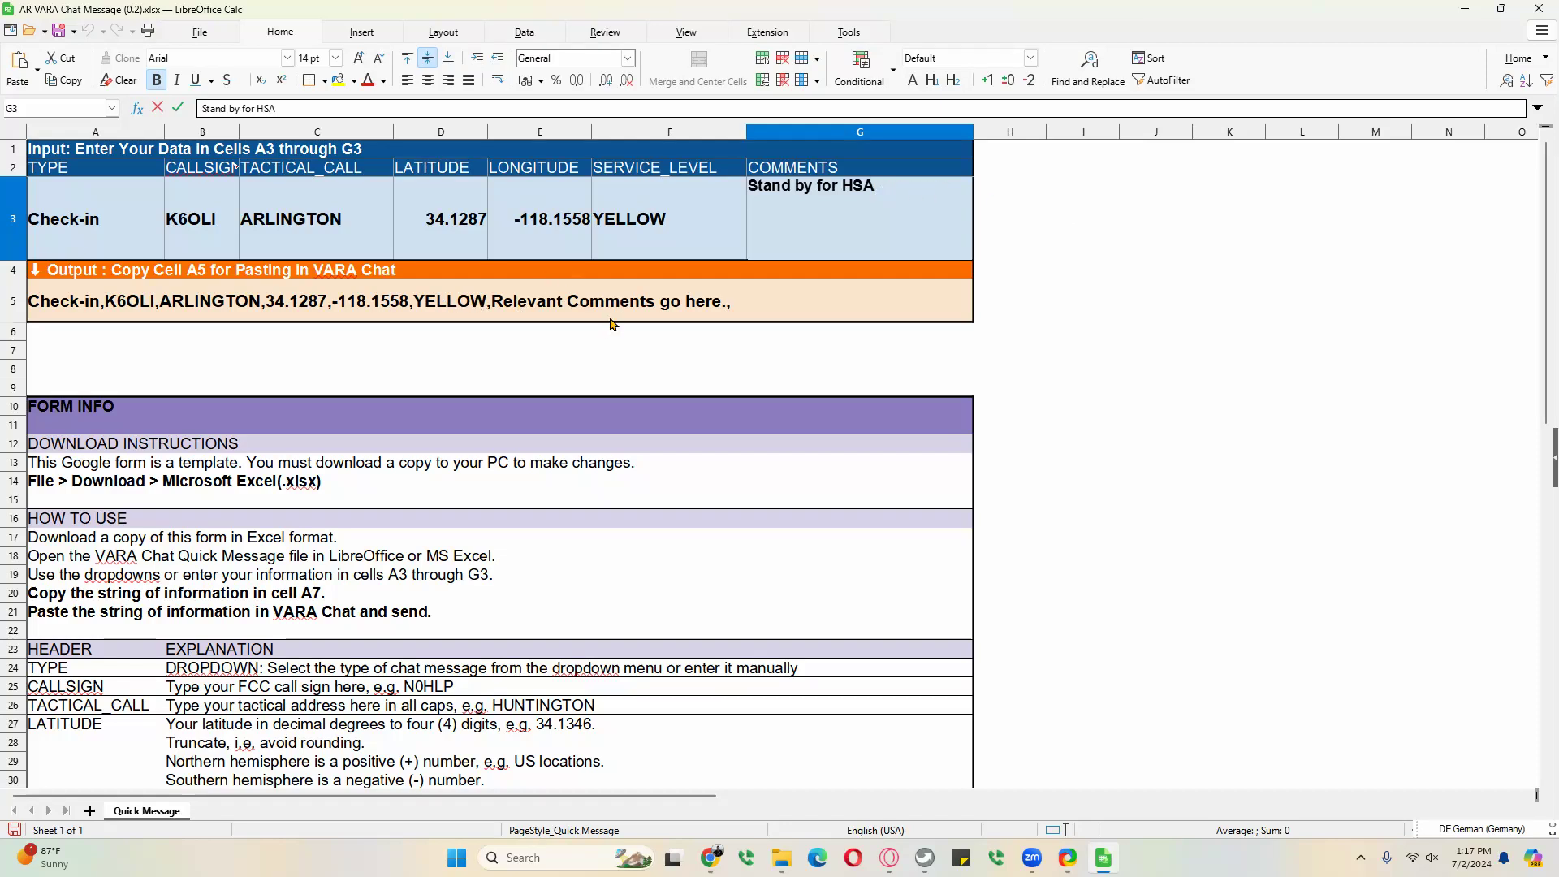
key(Return)
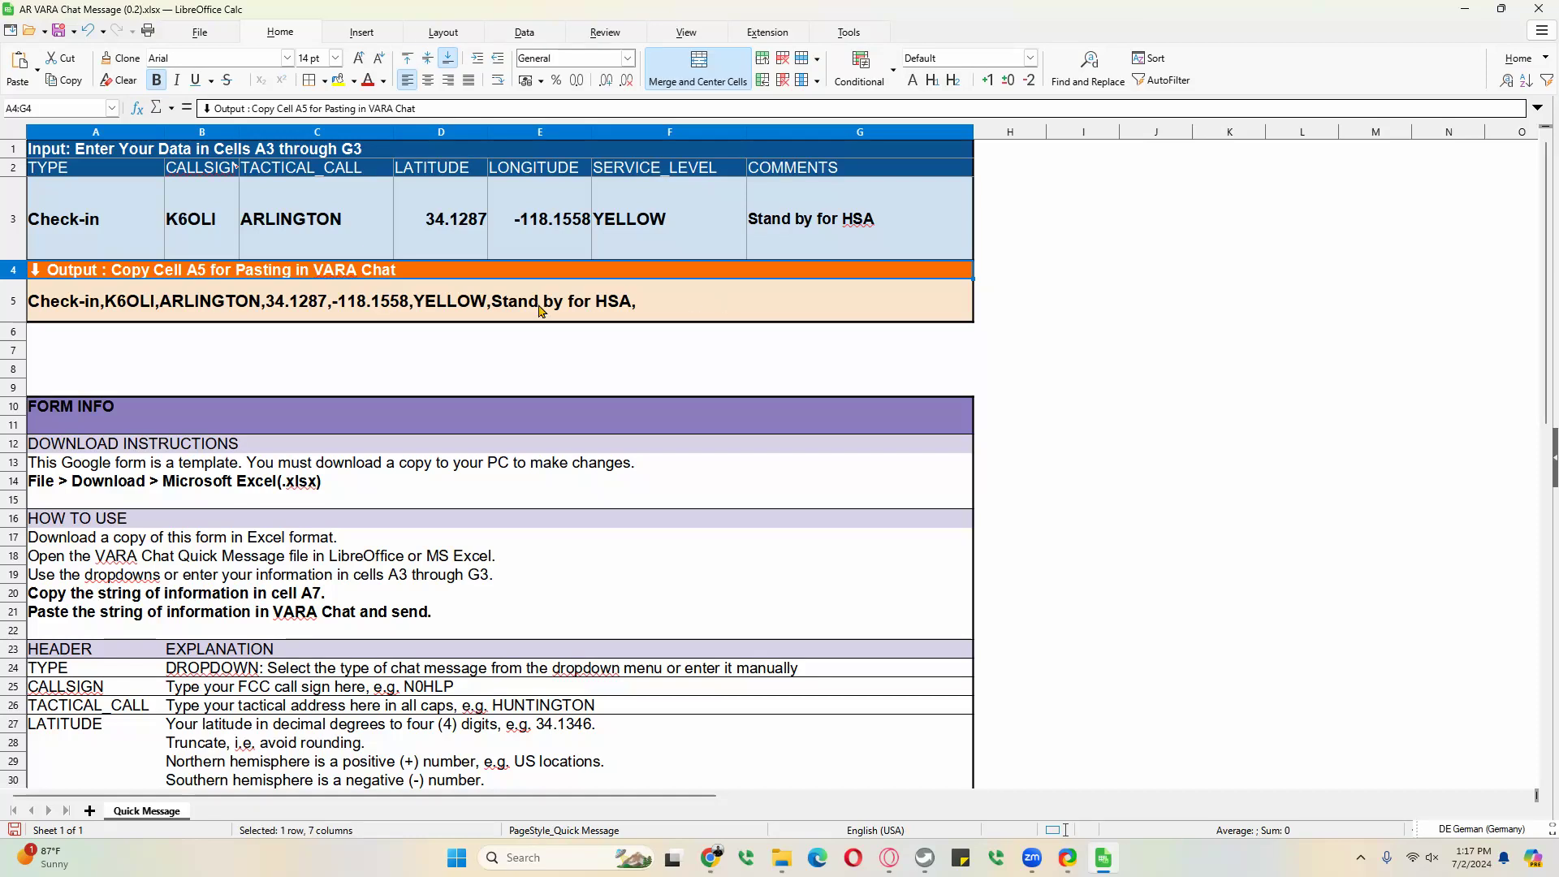
Change the comment in cell G3 to "No comments at this time.".
click(924, 193)
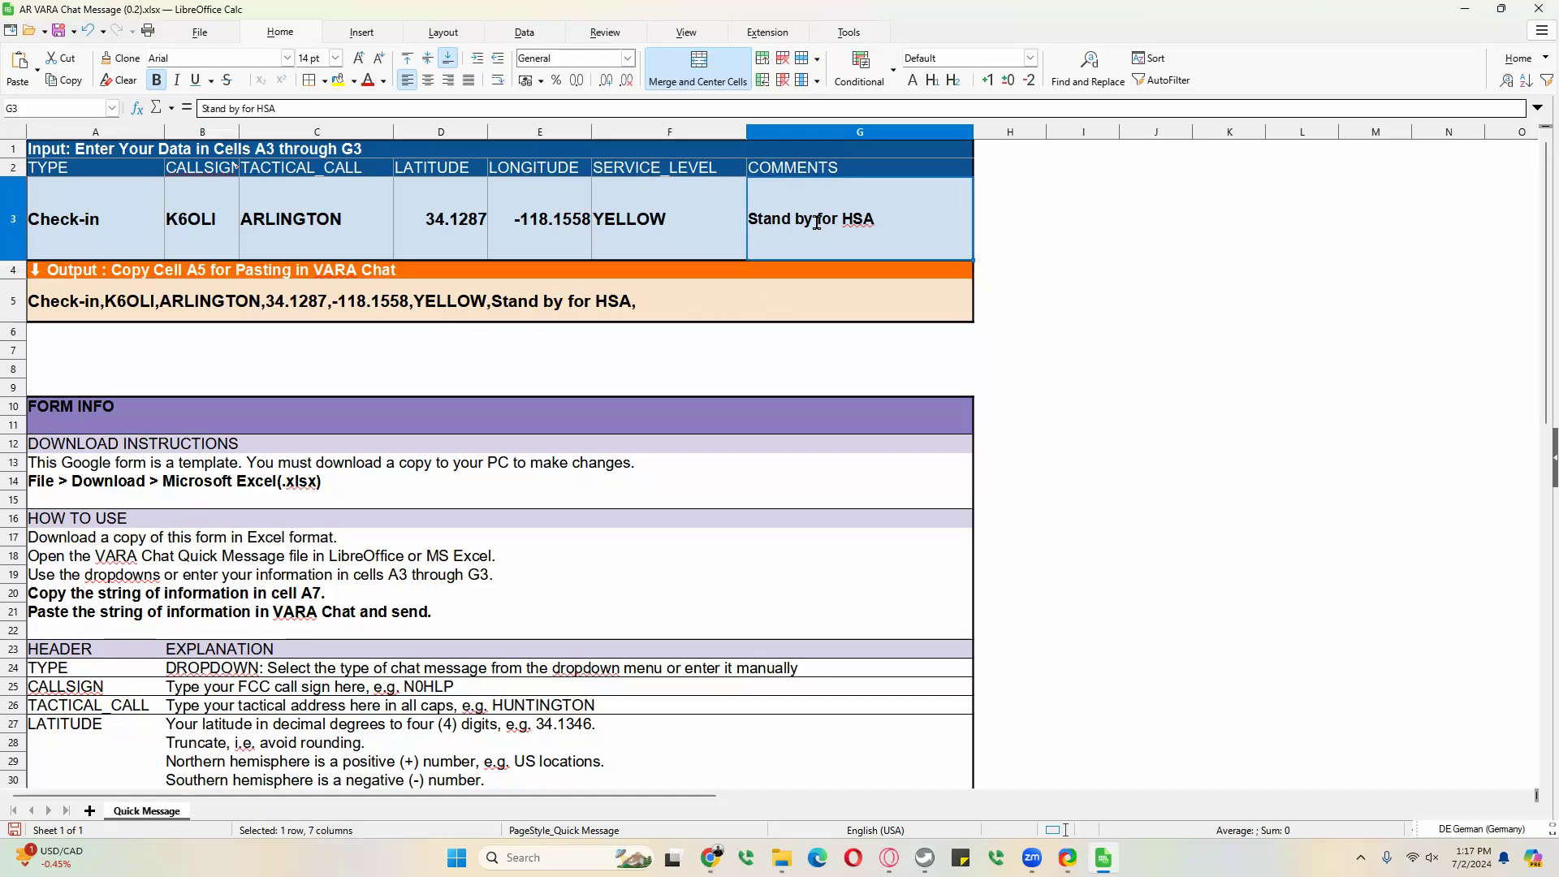
double_click(924, 193)
drag(924, 193, 717, 188)
text(No ccomments)
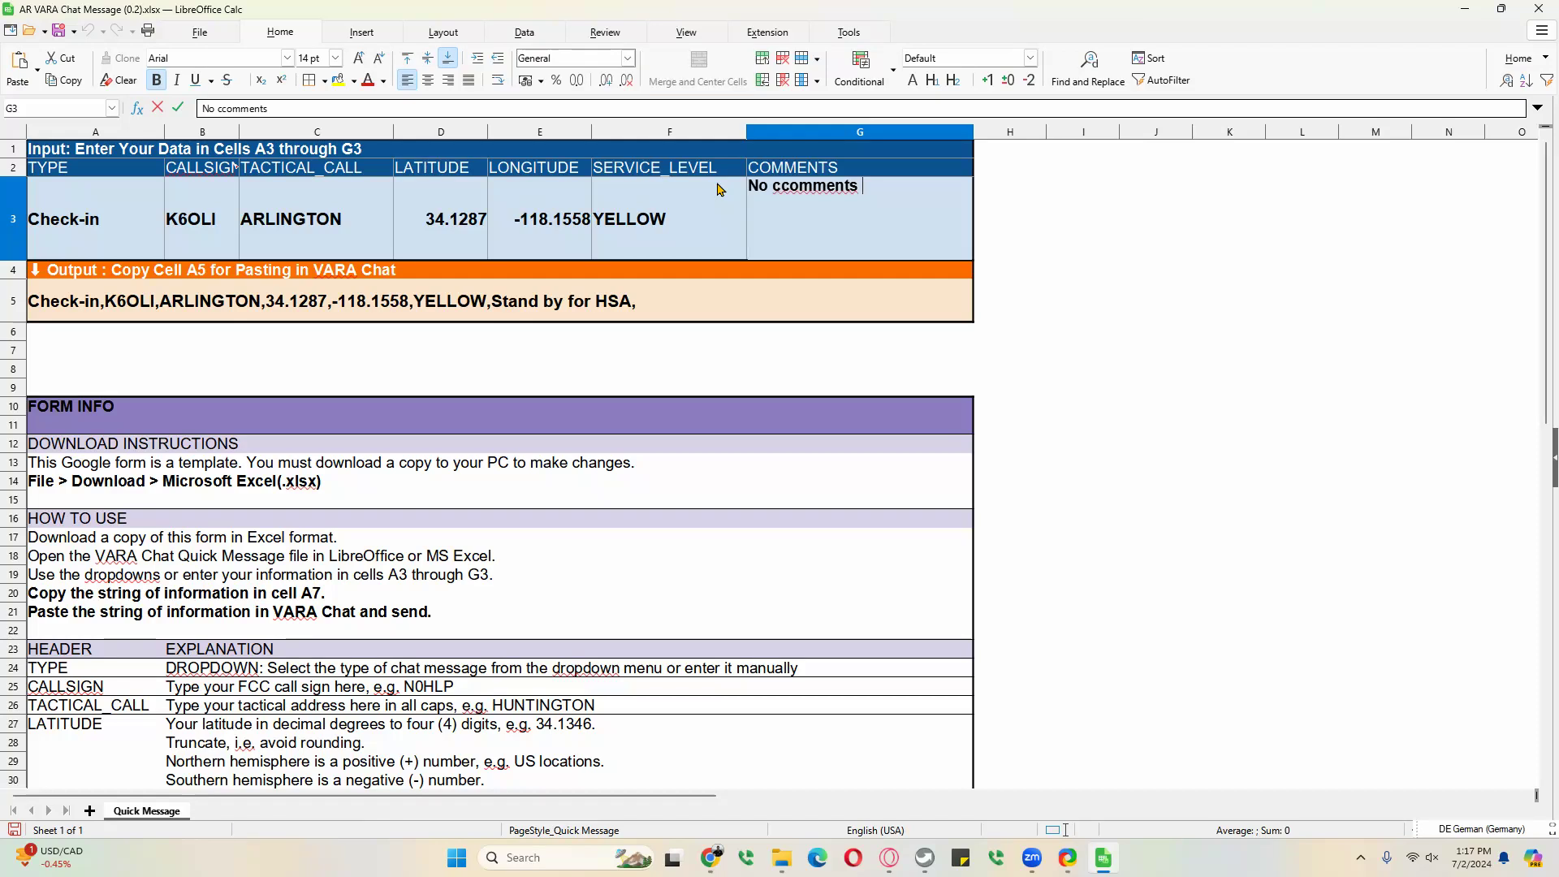
key(BackSpace)
key(End)
text(at this)
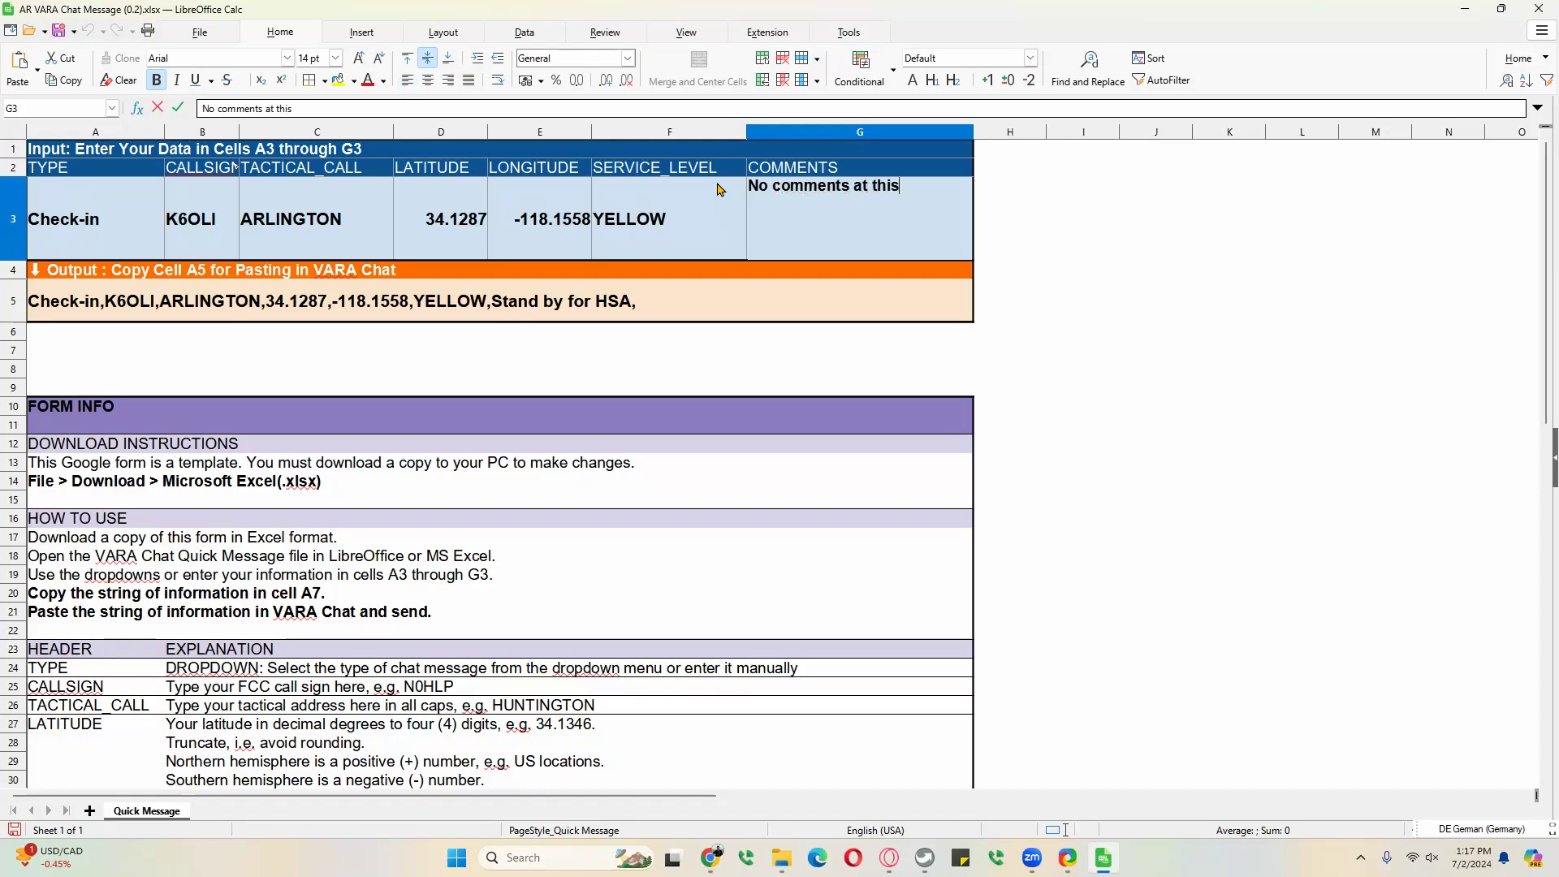
text( time.)
key(Return)
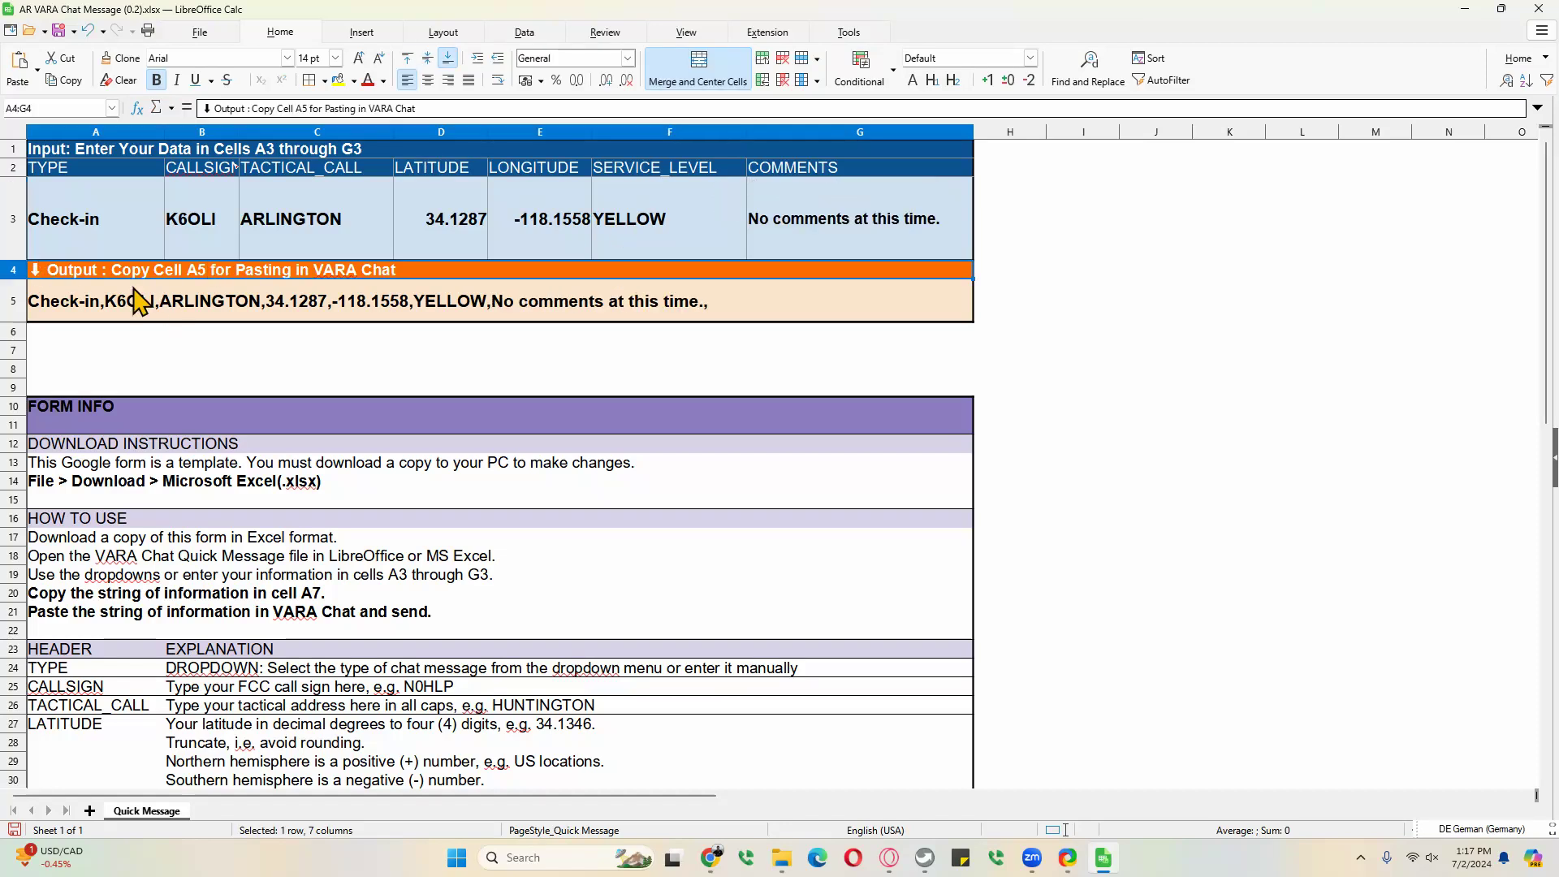